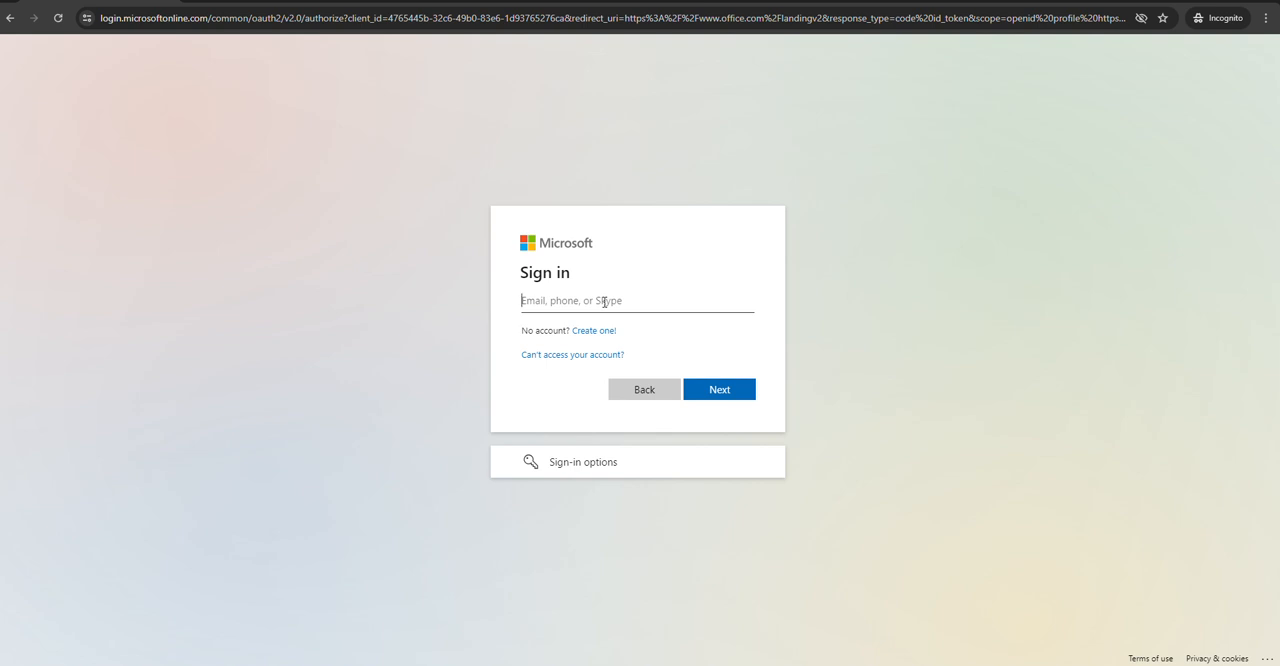
Sign in with the account's email, open the Microsoft 365 admin center, and go to the Exchange admin center
text(a)
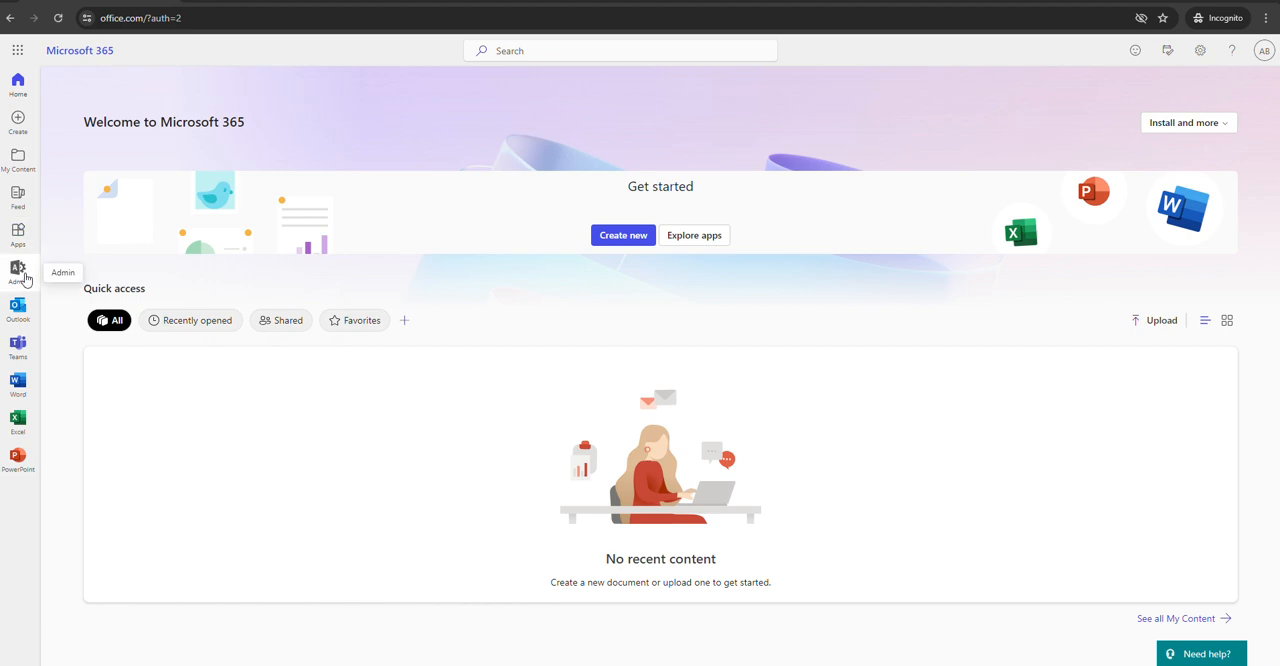
click(25, 279)
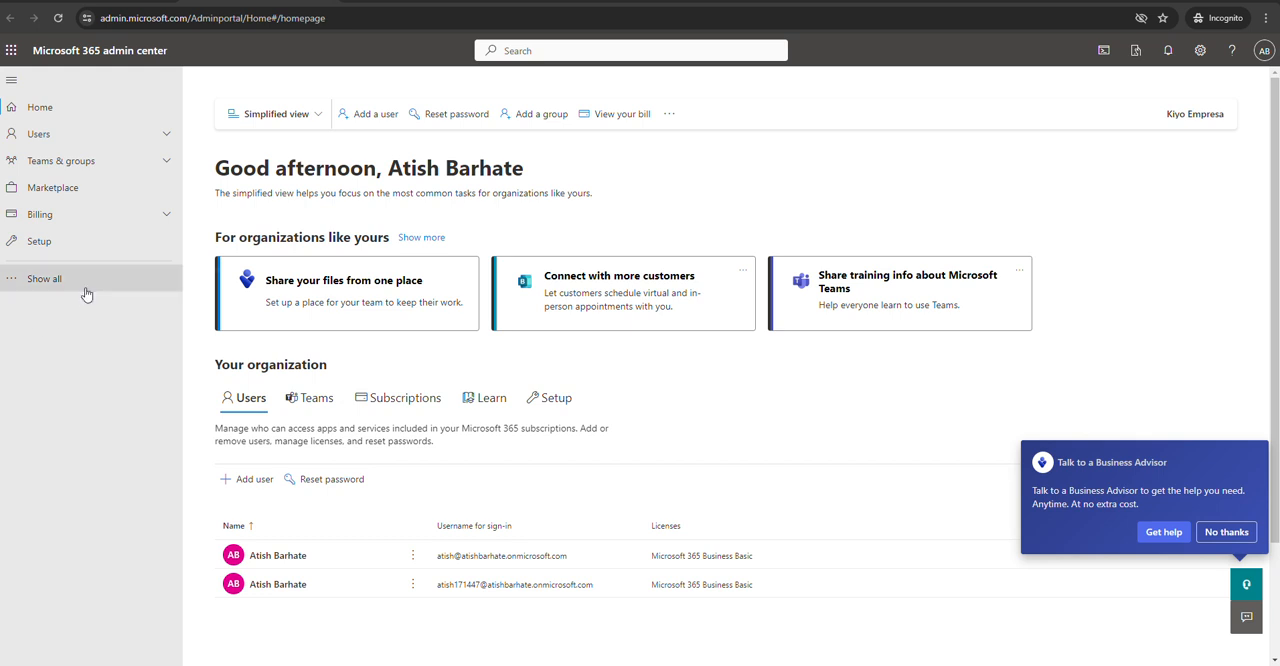
click(86, 288)
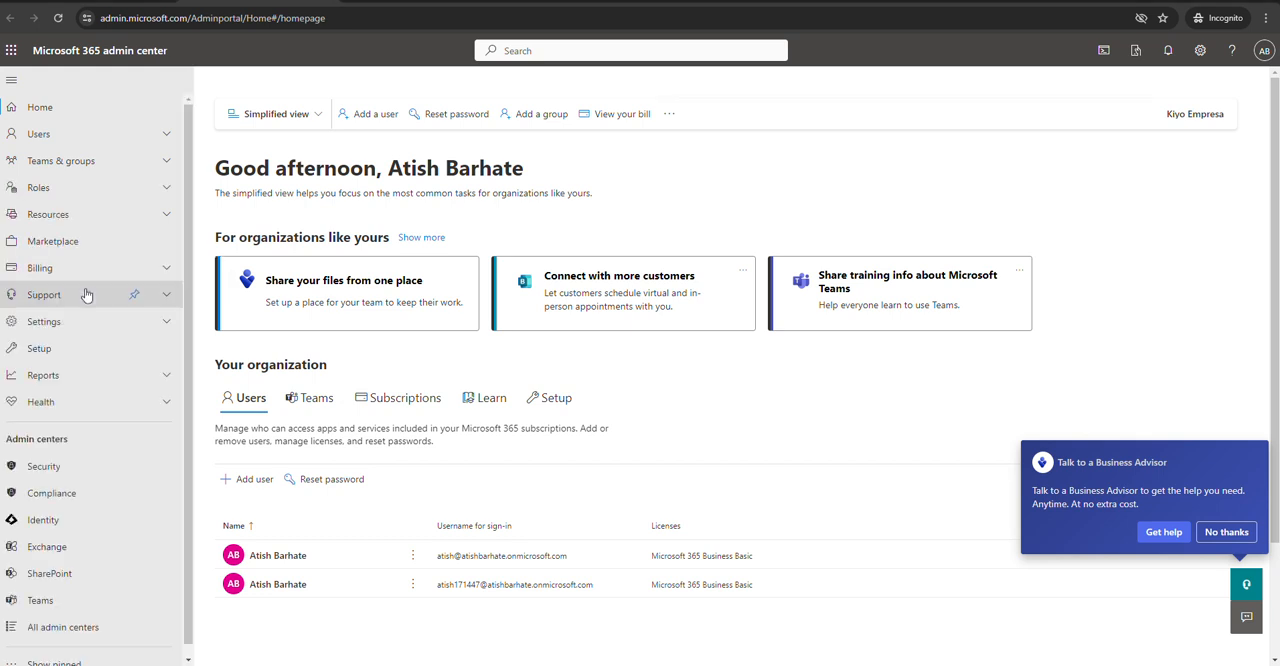
scroll(158, 416, down, 1)
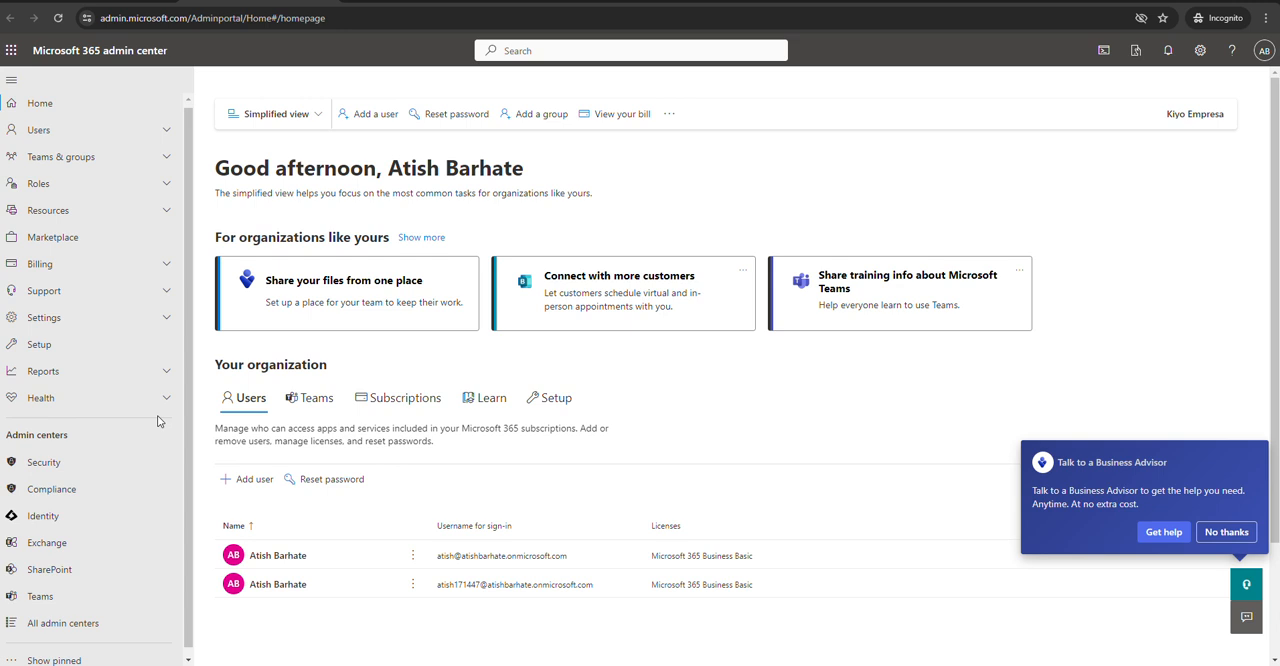
scroll(157, 421, down, 1)
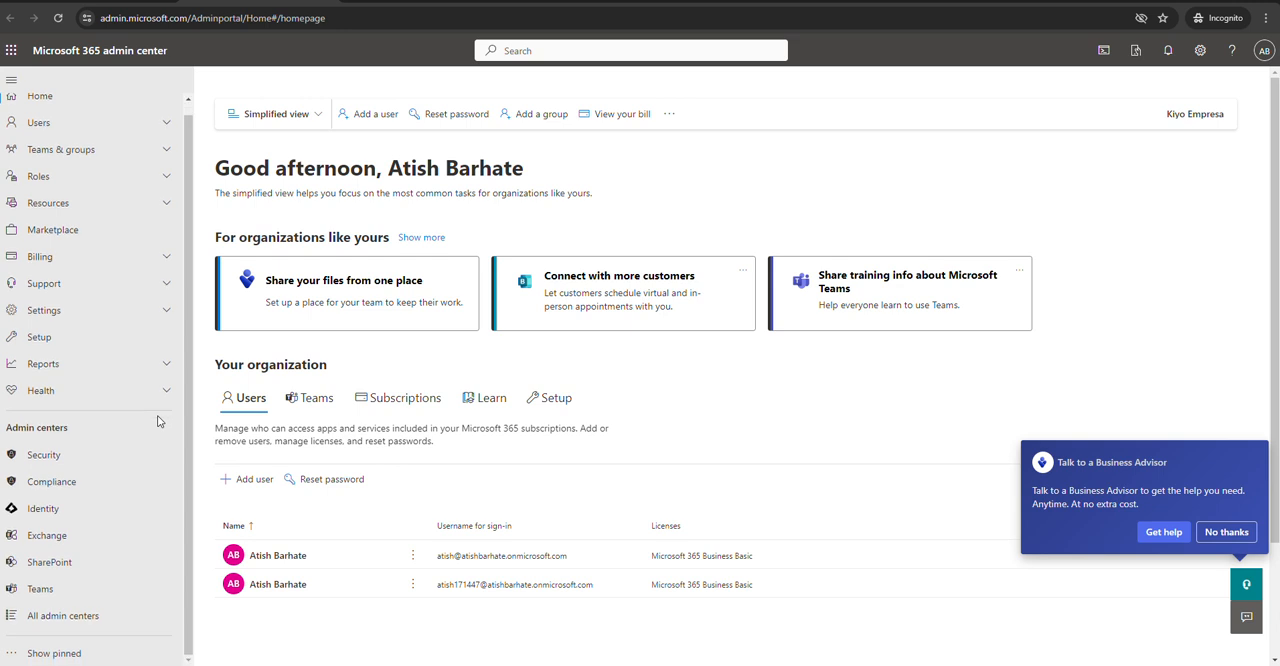
click(87, 543)
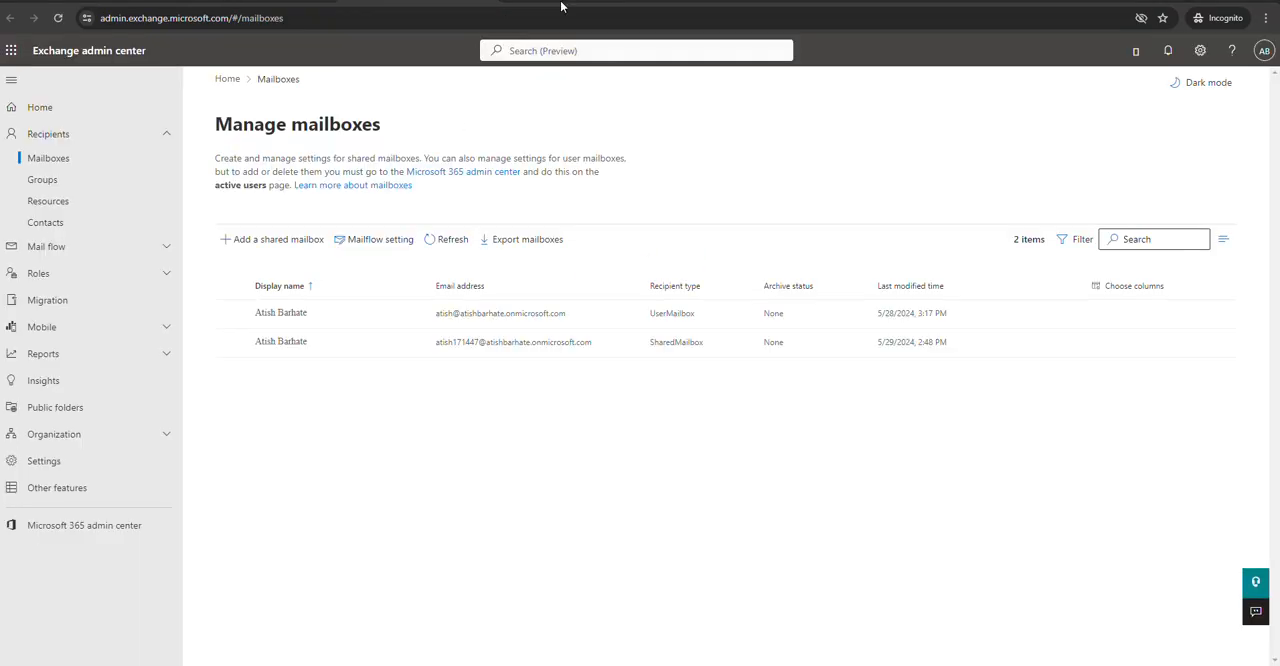
Start a new migration batch named Test with the Migration to Exchange Online path
click(99, 309)
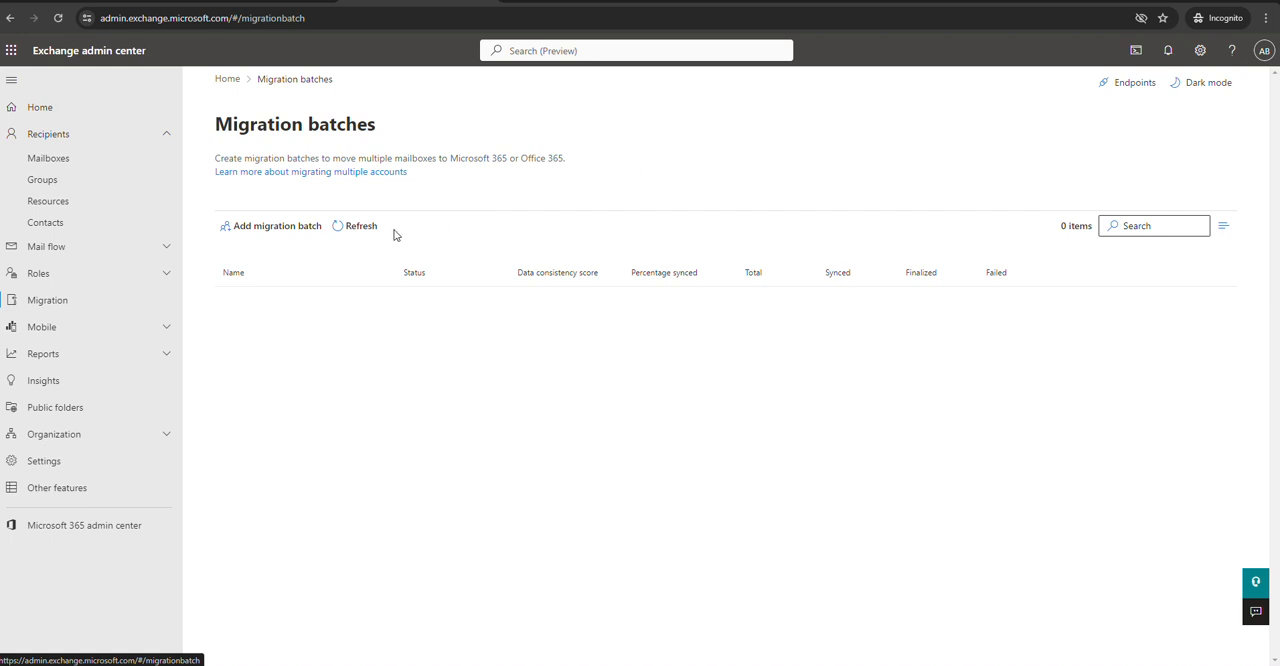
click(291, 228)
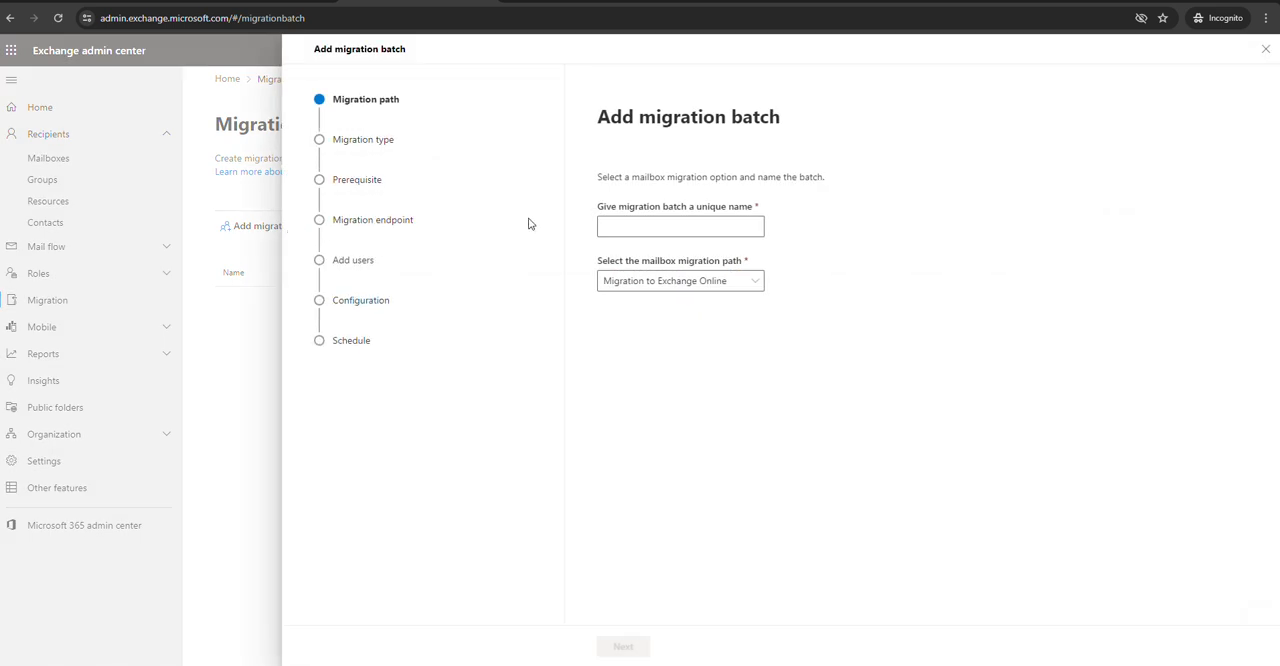
click(667, 224)
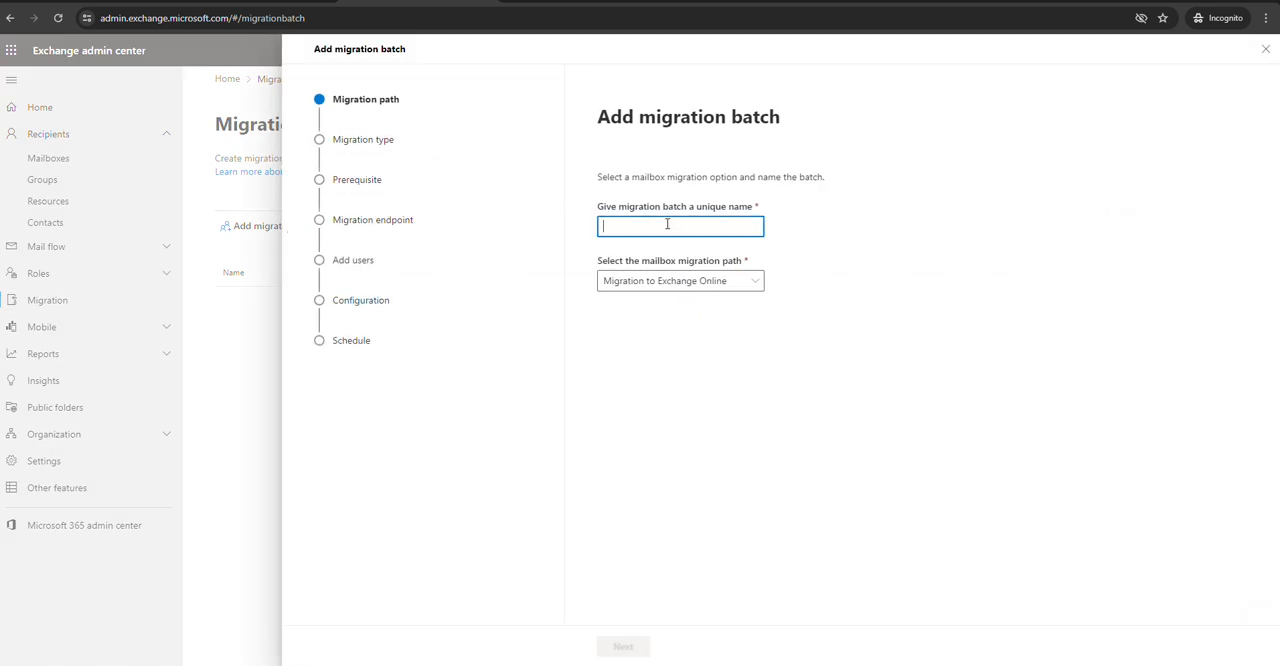
text(Test)
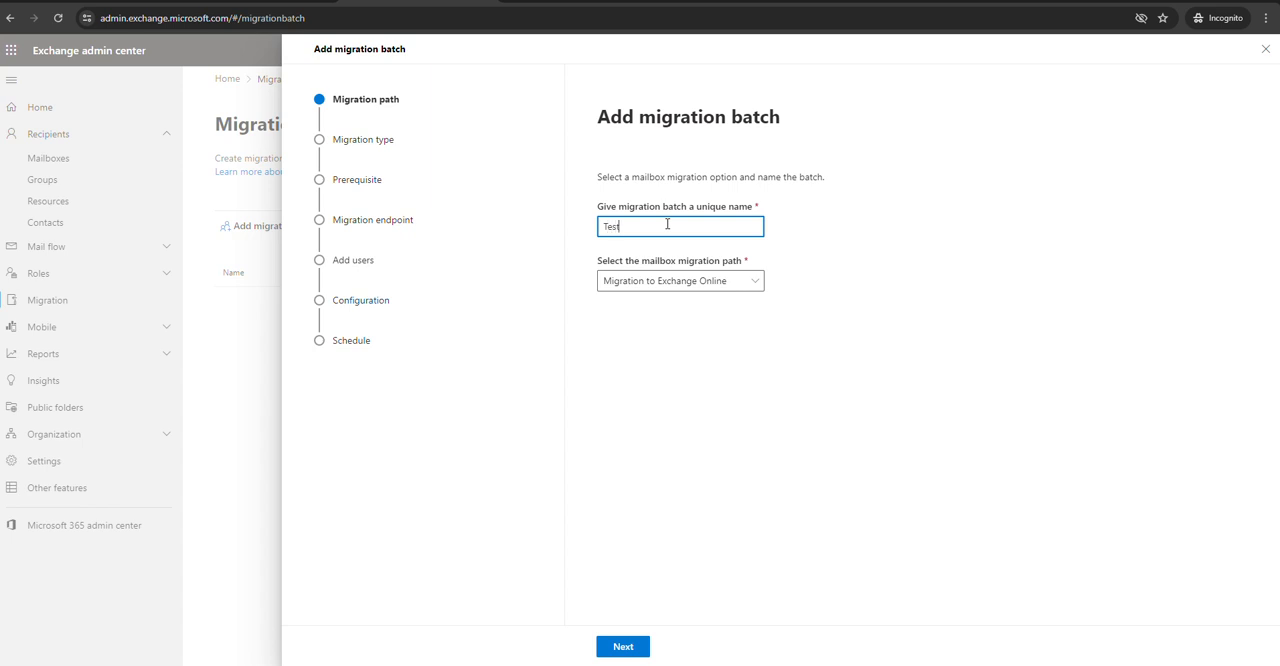
click(634, 288)
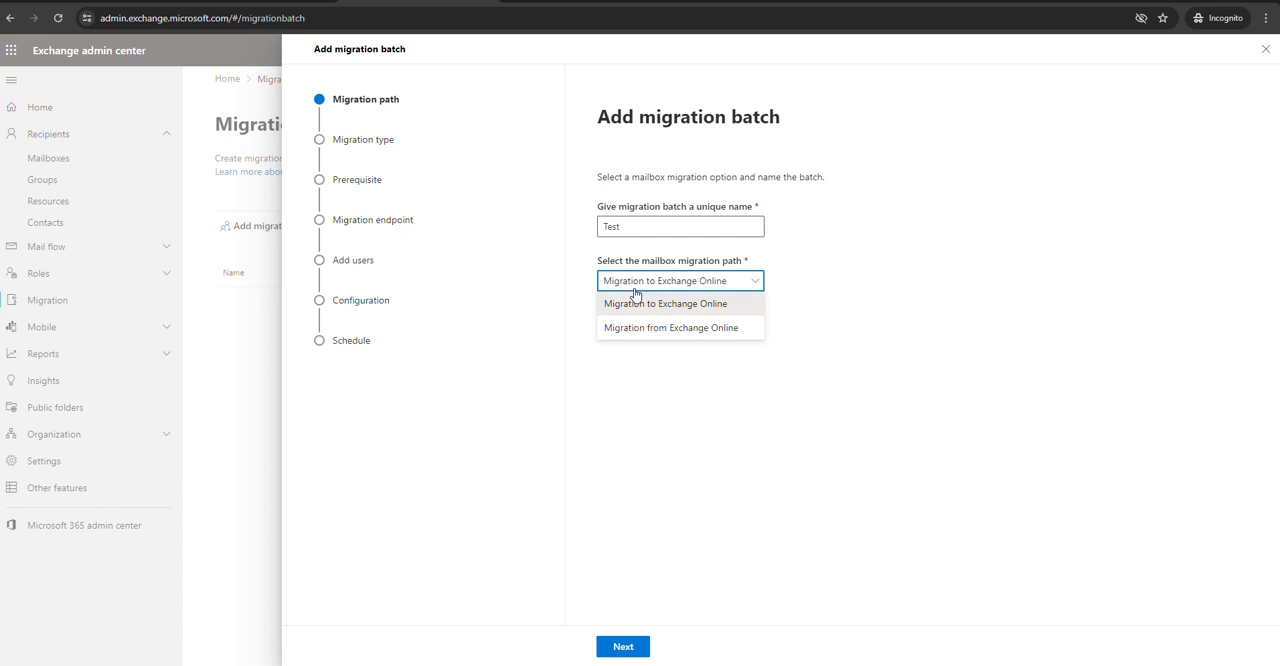
click(637, 300)
click(621, 647)
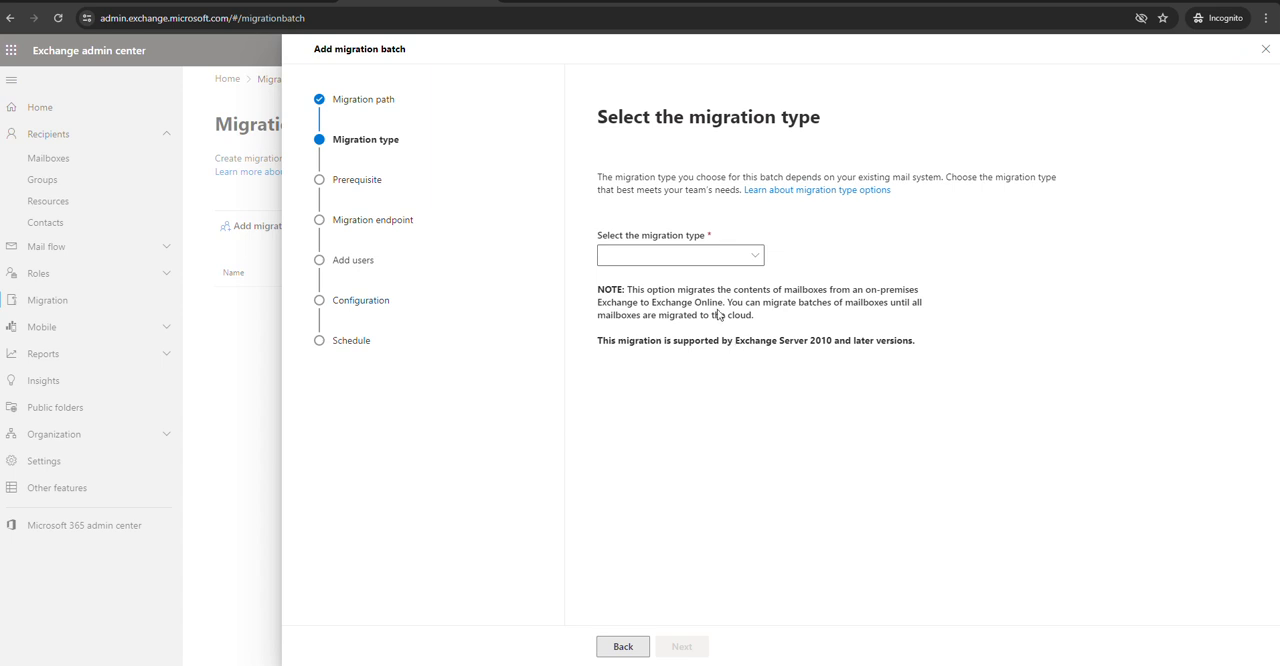
Choose IMAP migration as the batch's migration type and continue past the prerequisites
click(744, 264)
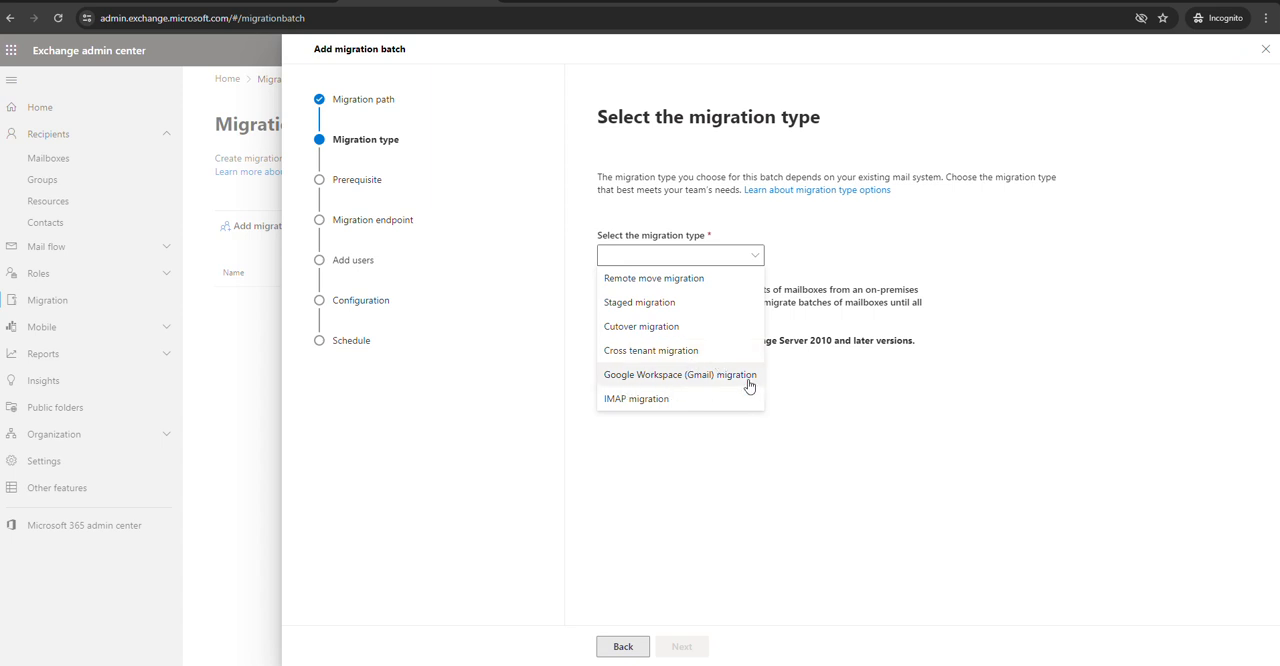
click(680, 404)
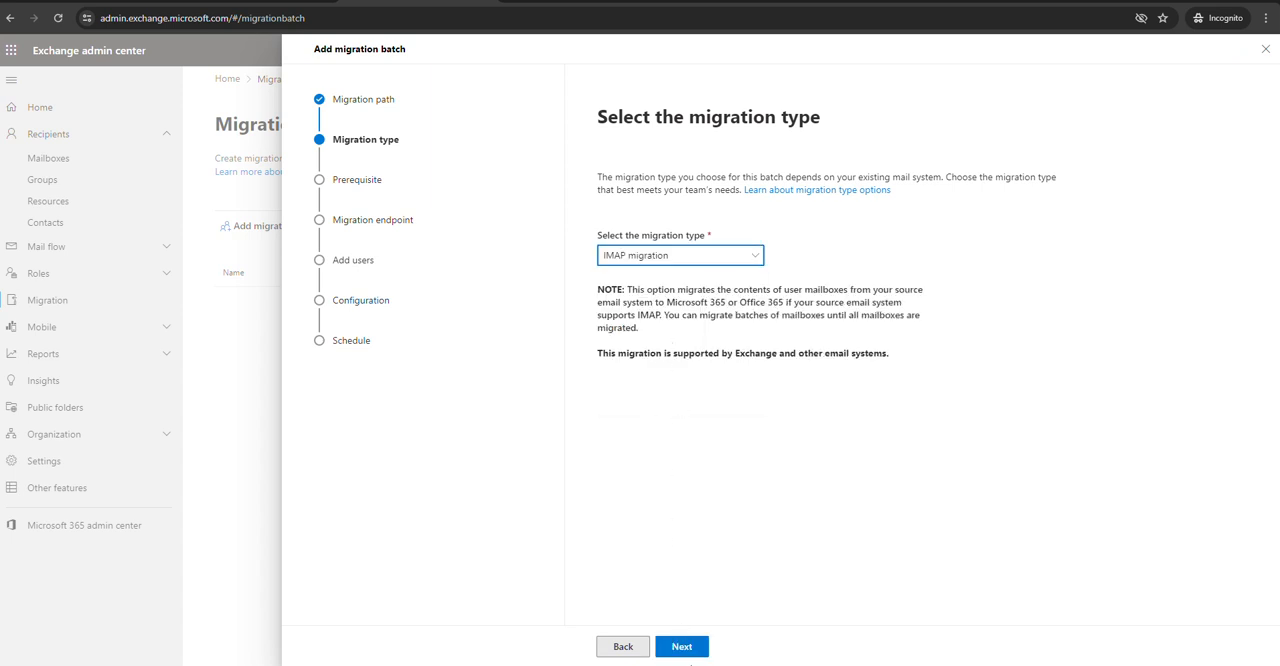
click(684, 650)
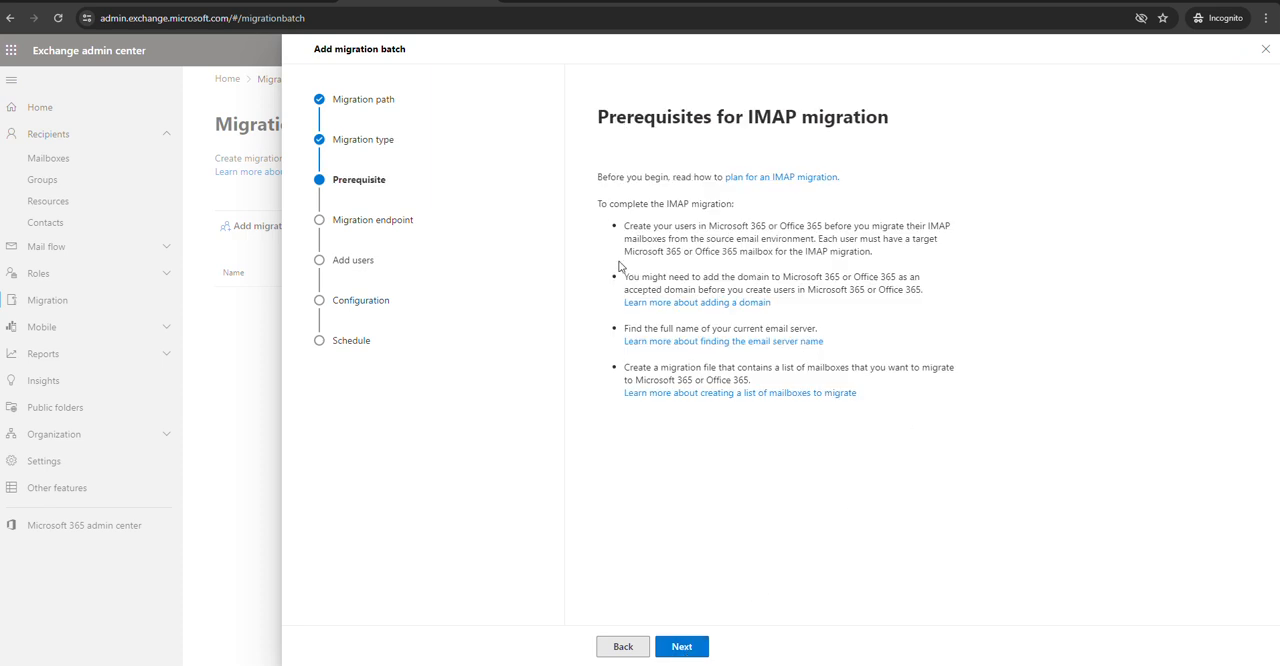
click(683, 647)
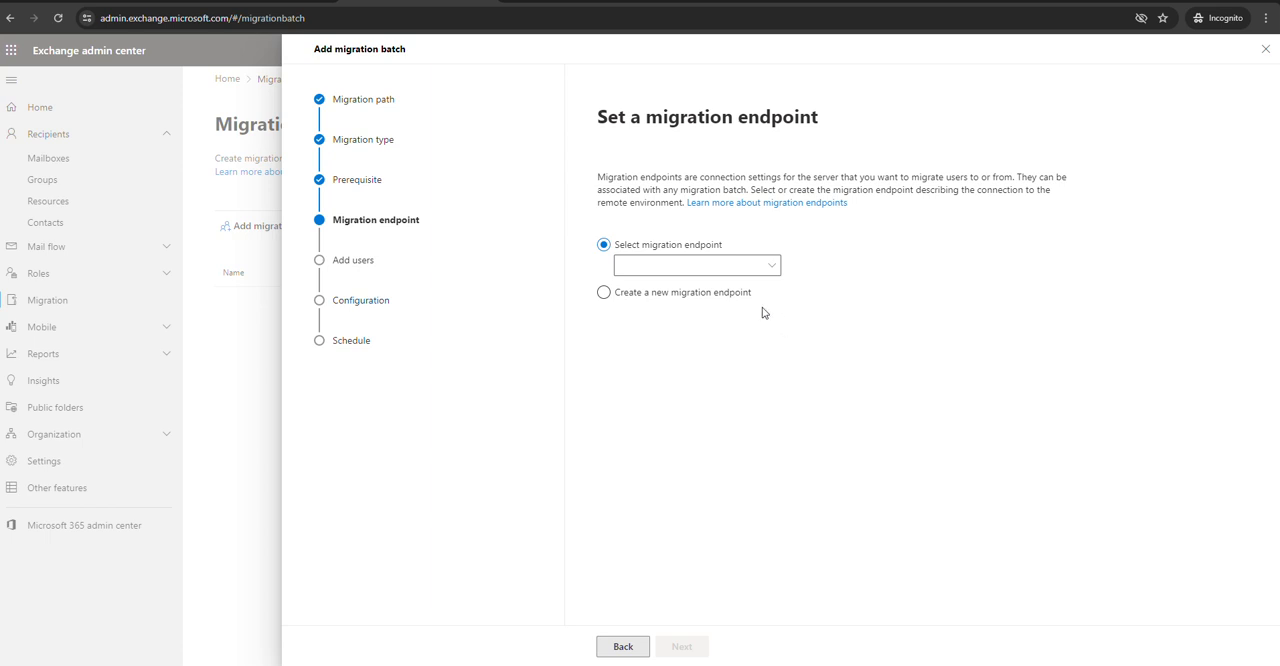
Choose to create a new migration endpoint, name it Test, and keep the default concurrency limits
click(772, 268)
click(663, 297)
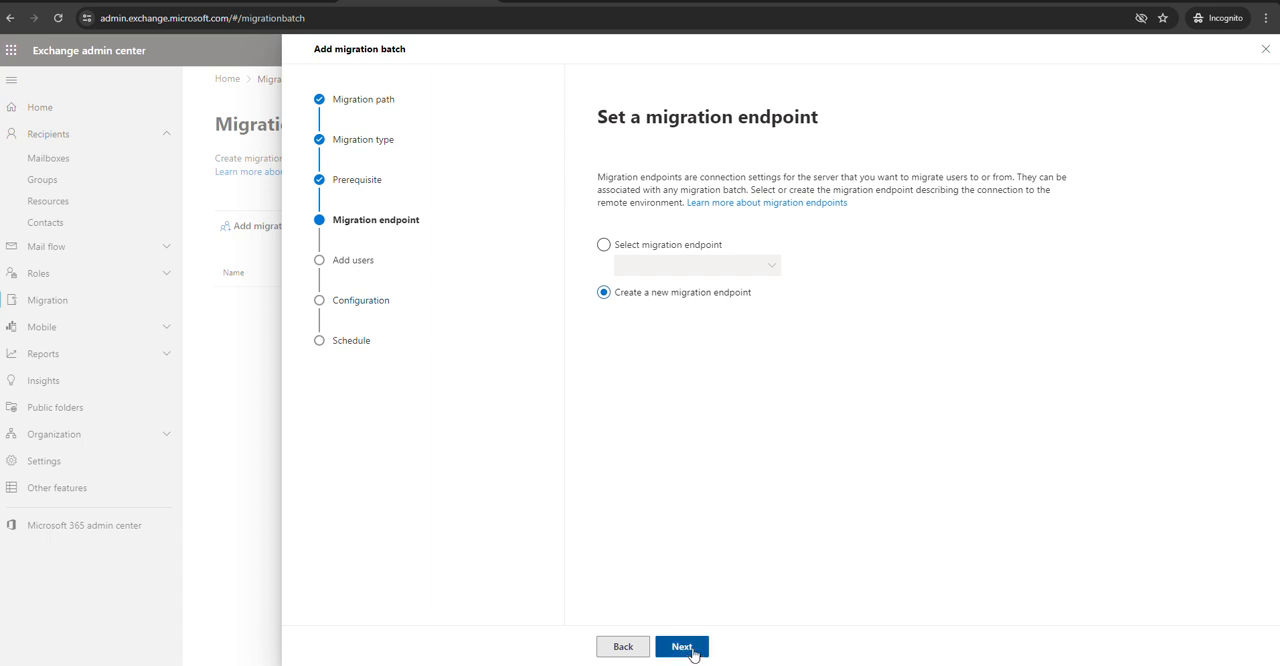
click(681, 647)
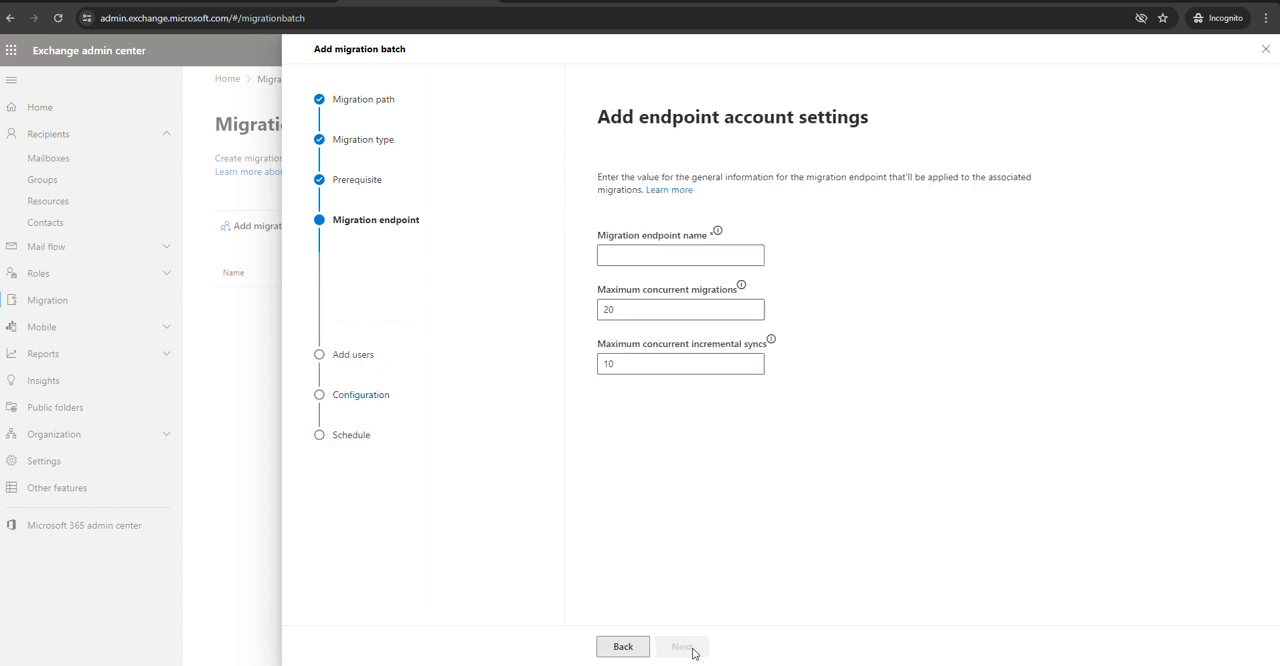
click(669, 255)
text(Test)
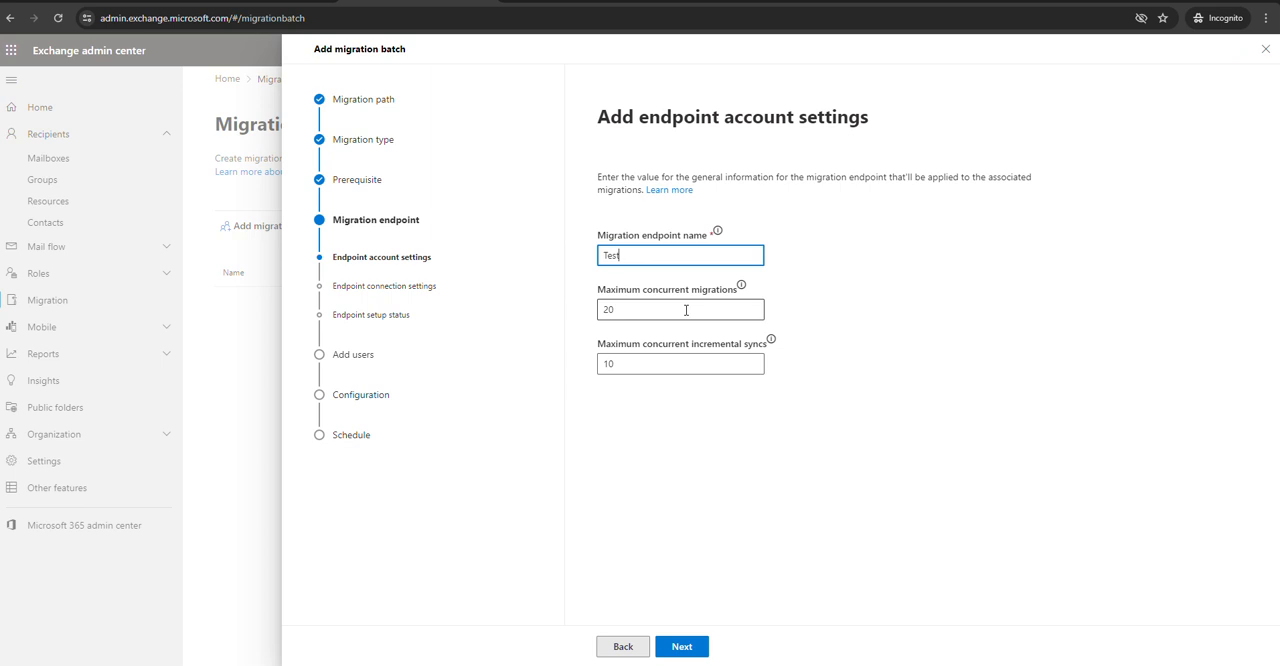
click(667, 305)
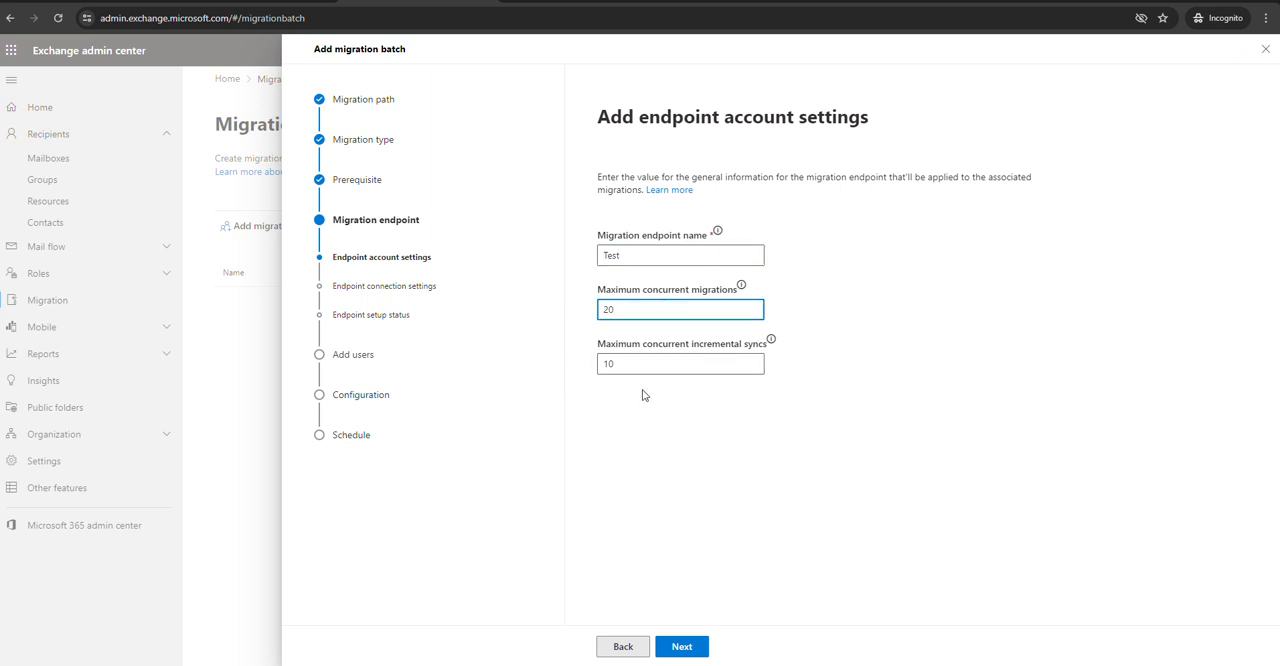
click(677, 648)
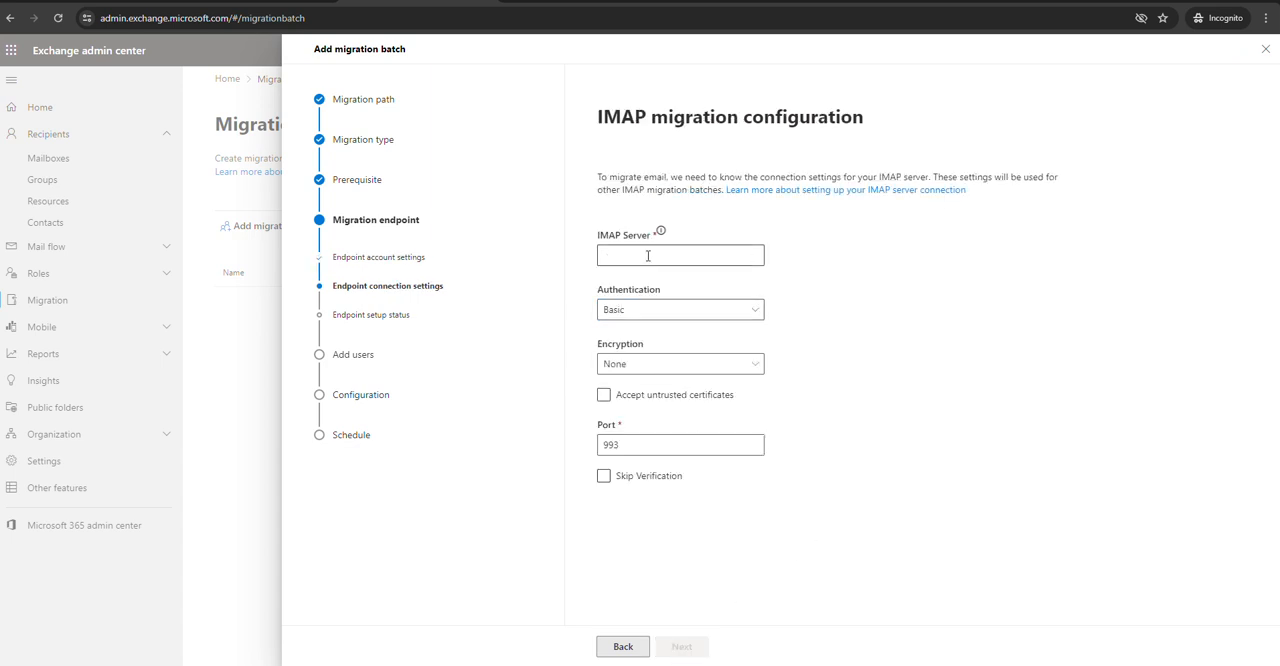
Set the endpoint's IMAP server to imap.gmail.com with Basic authentication and SSL encryption
click(648, 254)
text(imap.gmail.com)
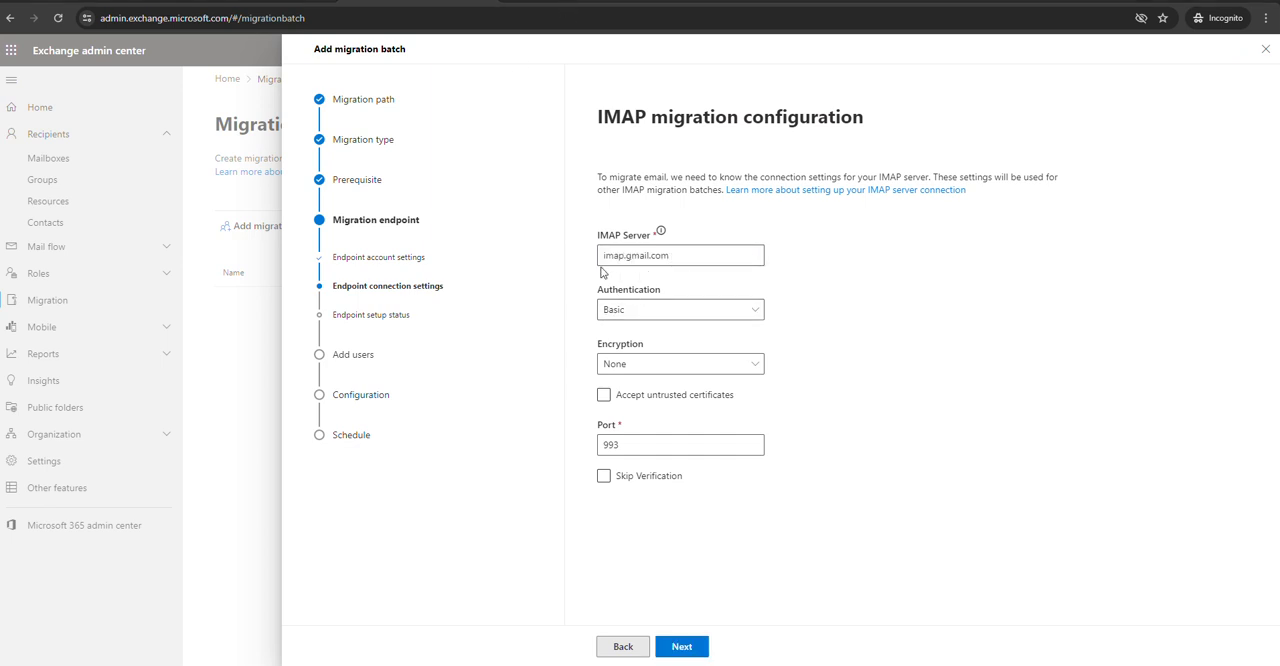
click(680, 318)
click(682, 330)
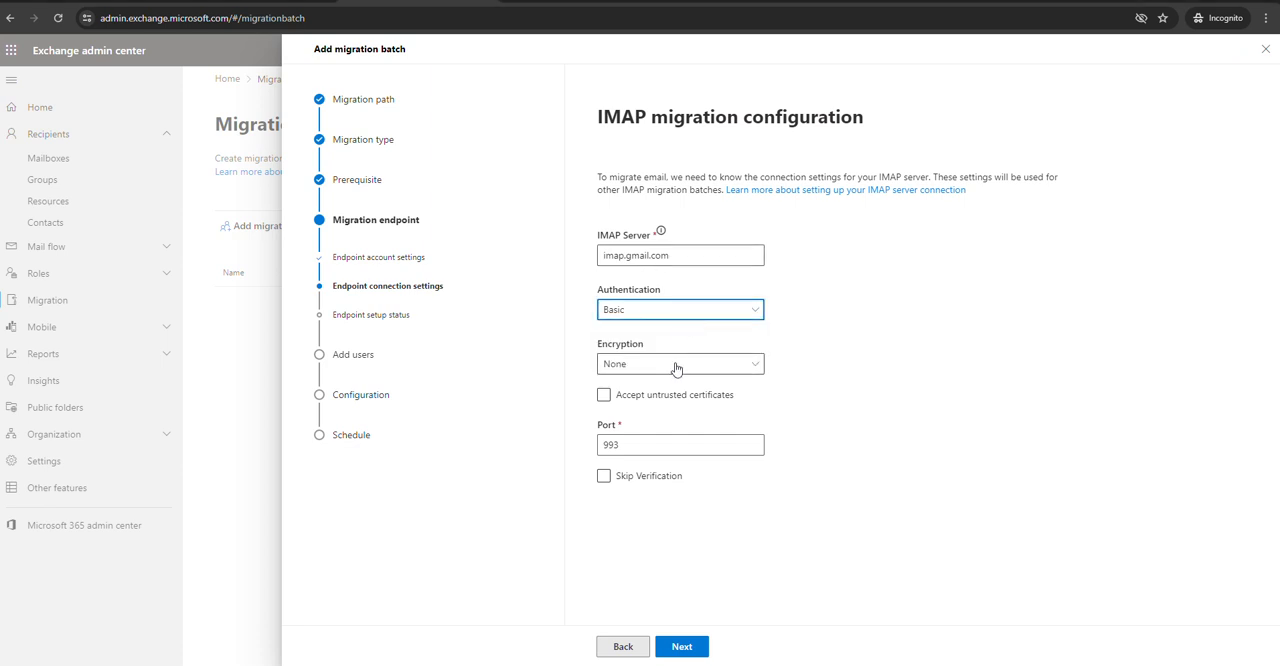
click(674, 366)
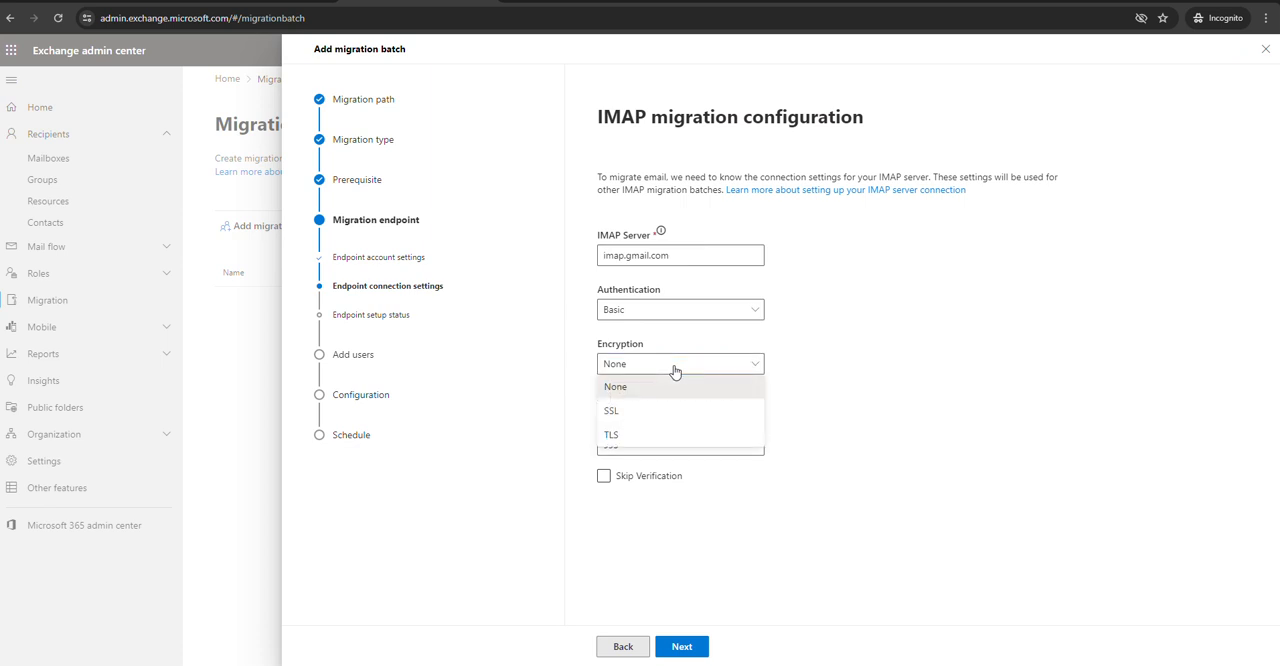
click(665, 410)
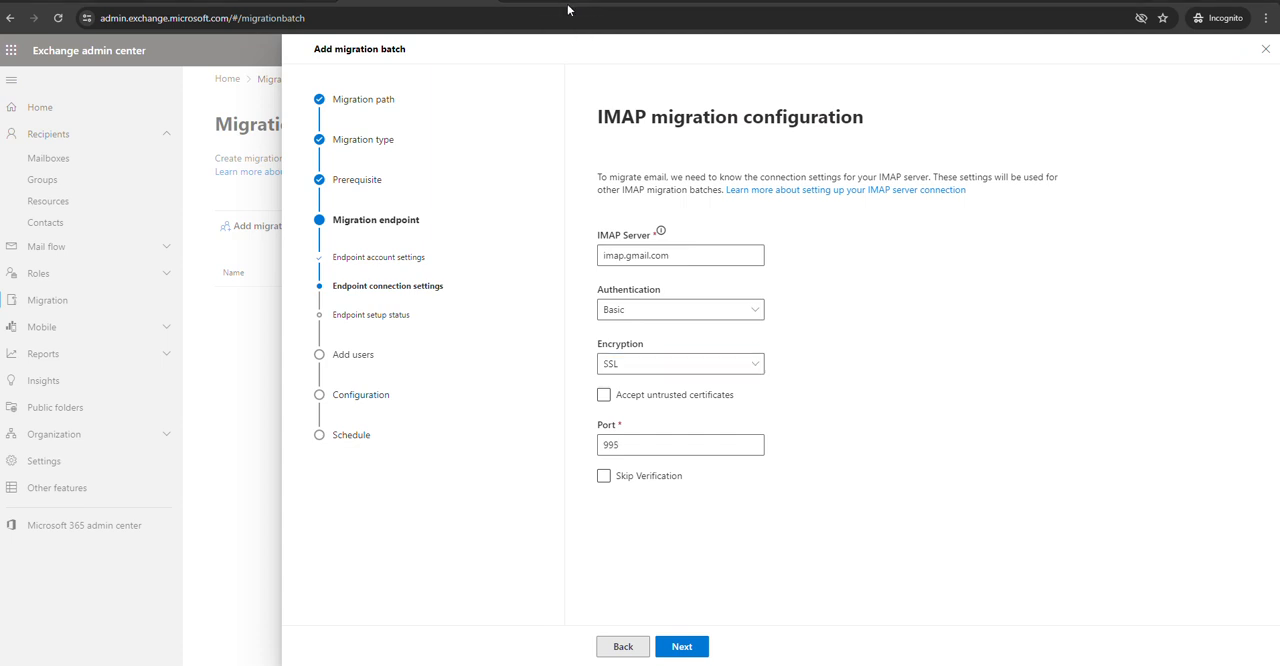
Set the port to 995, accept untrusted certificates, and create the endpoint, continuing to the user mailboxes
click(617, 444)
key(BackSpace)
text(5)
click(604, 398)
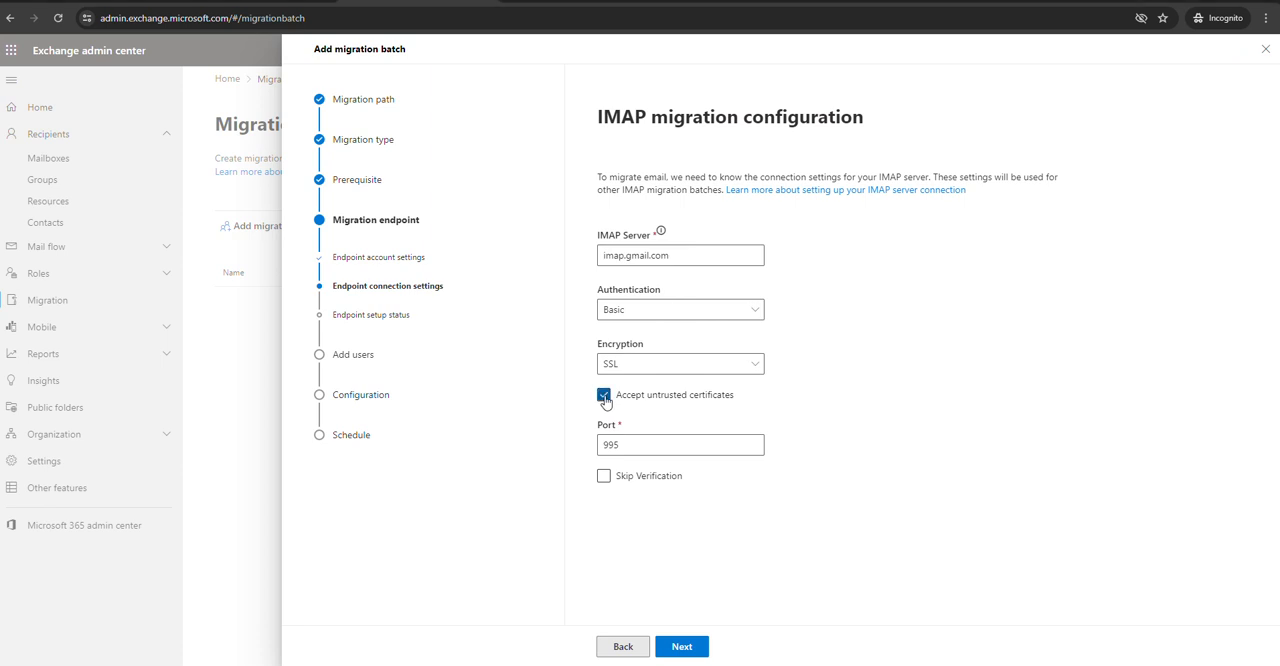
click(686, 650)
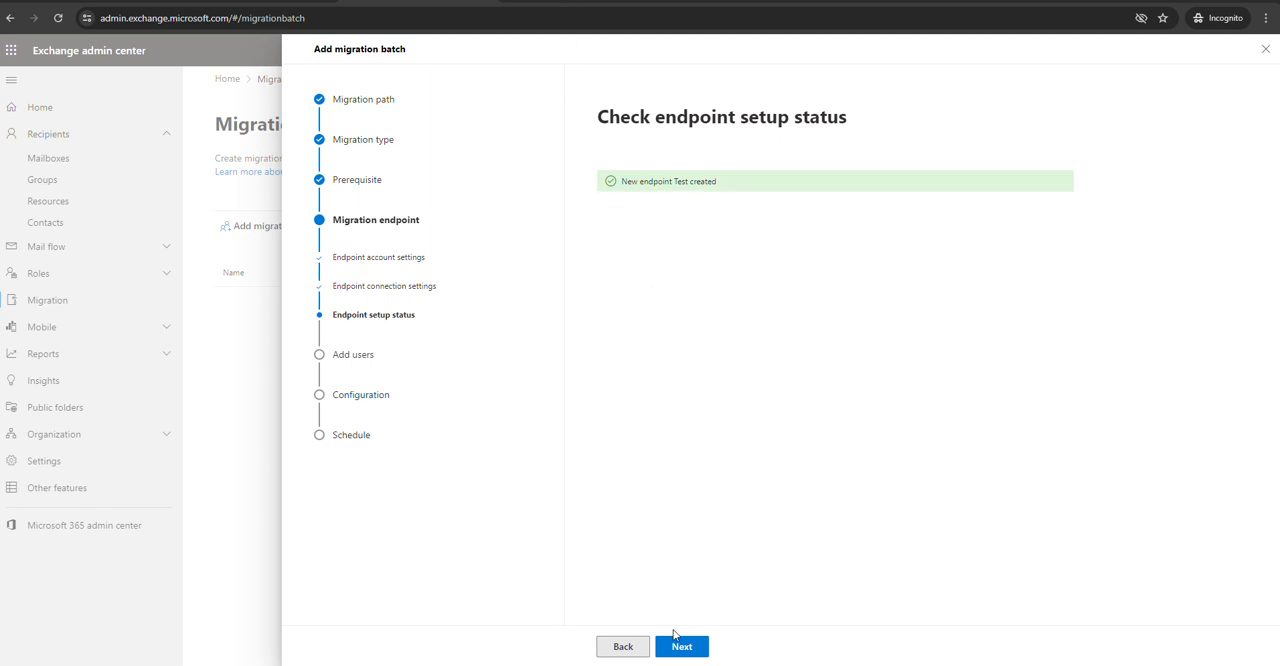
click(680, 647)
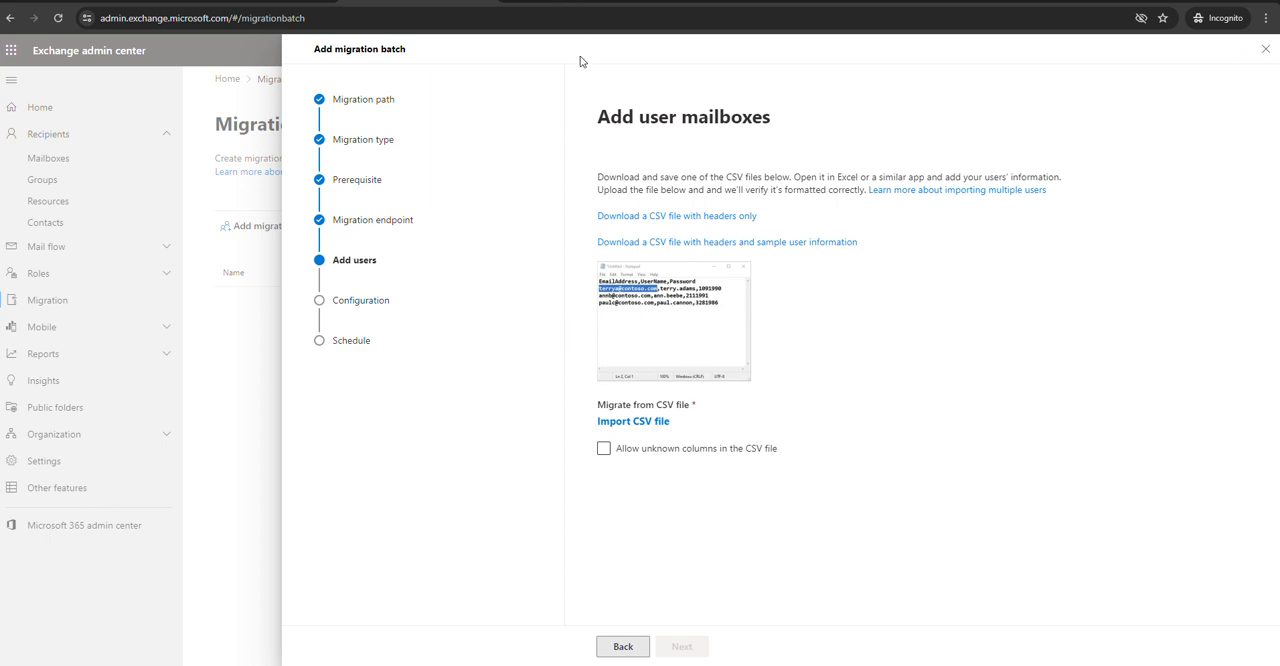
Download the CSV file with headers and sample user information as imapcsv_sampleuser and open it in Excel
click(658, 244)
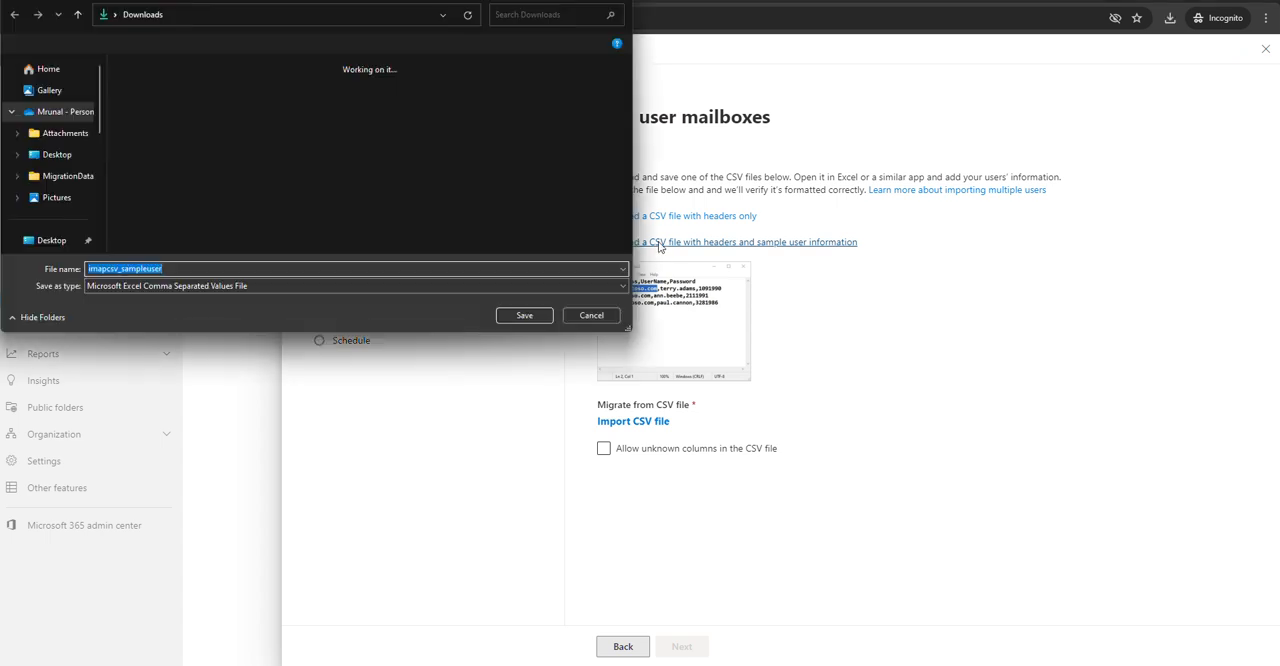
click(519, 316)
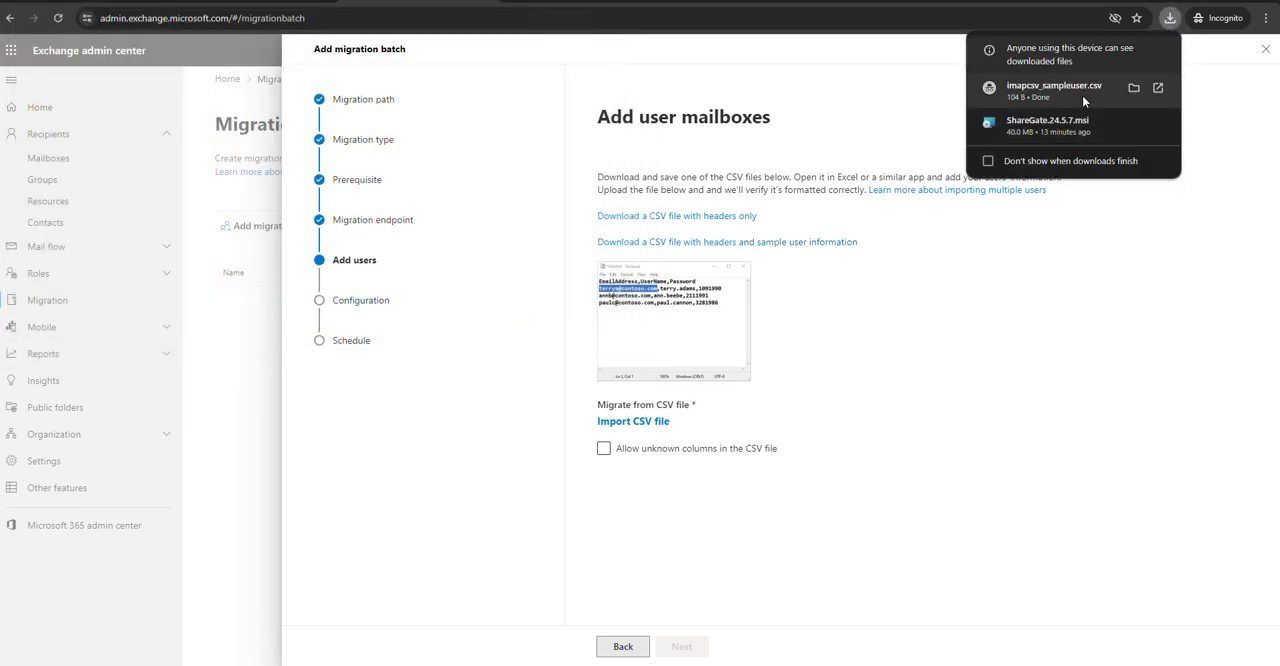
click(1083, 97)
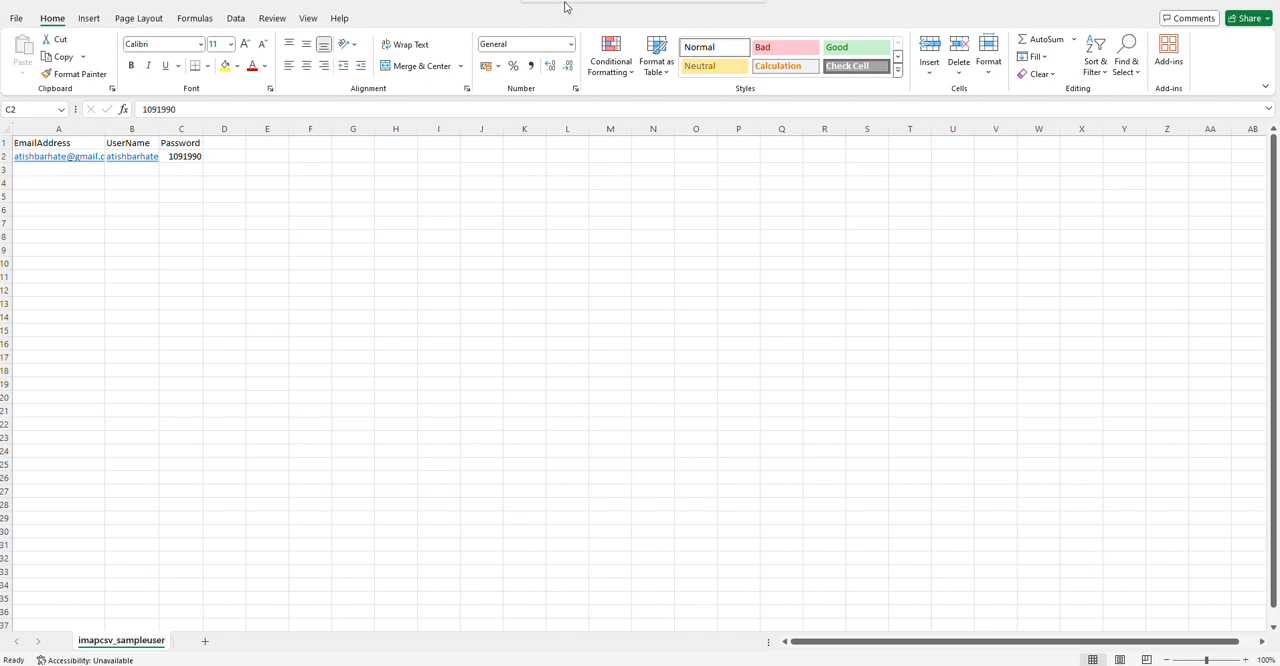
Switch back to the Exchange admin center and import imapcsv_sampleuser from the Downloads folder as the migration CSV file
key(alt+Tab)
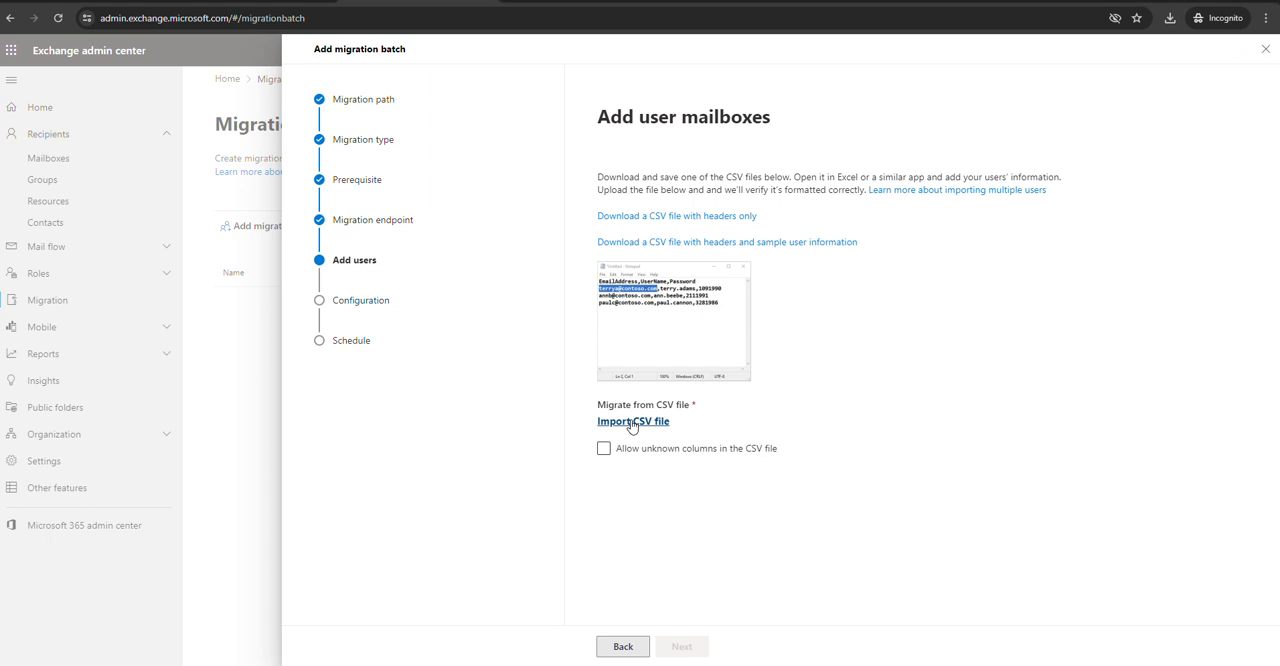
click(632, 422)
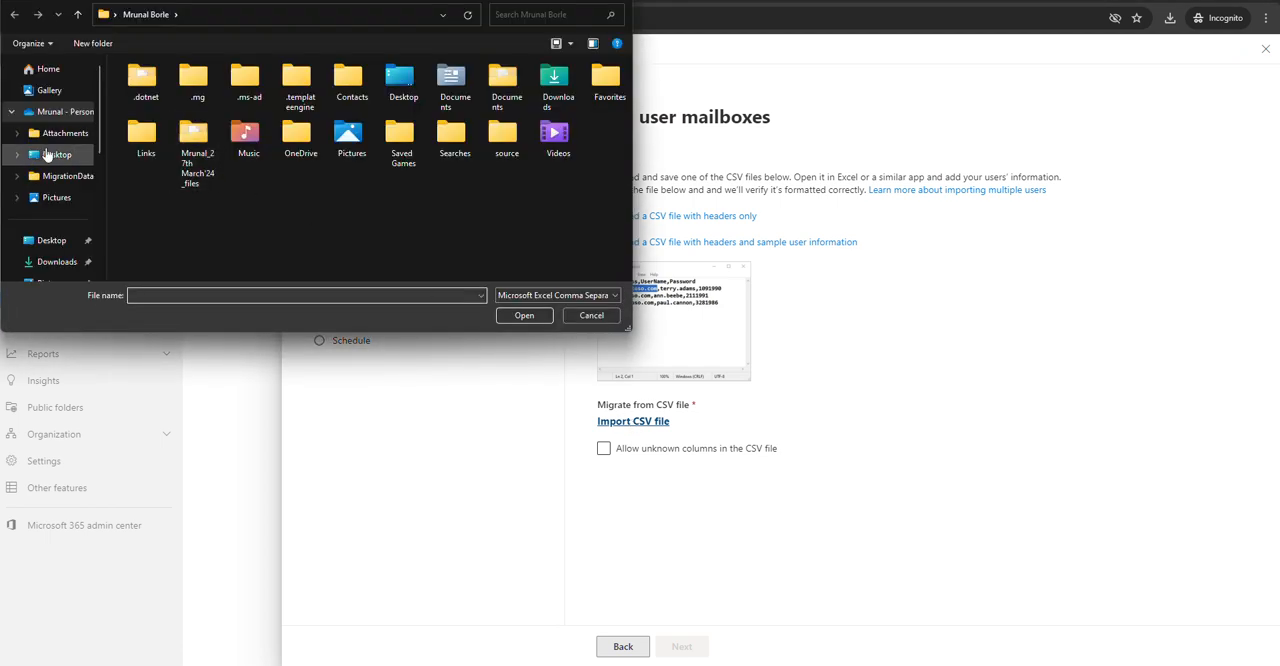
click(63, 261)
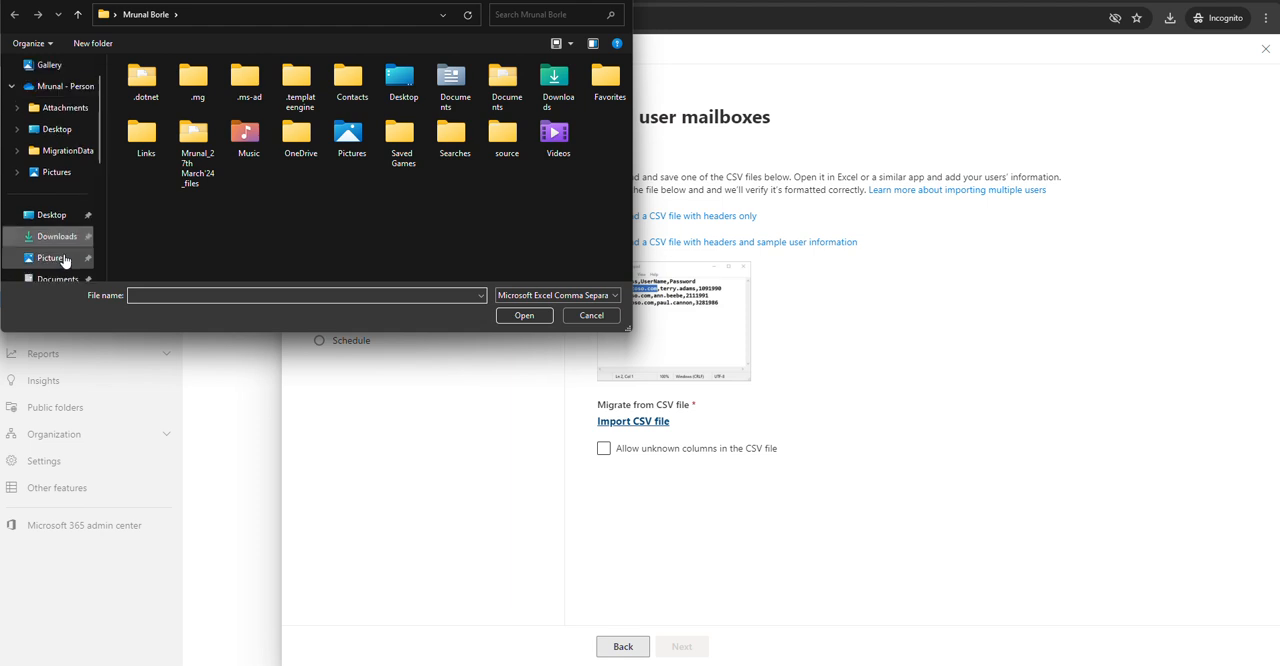
click(172, 112)
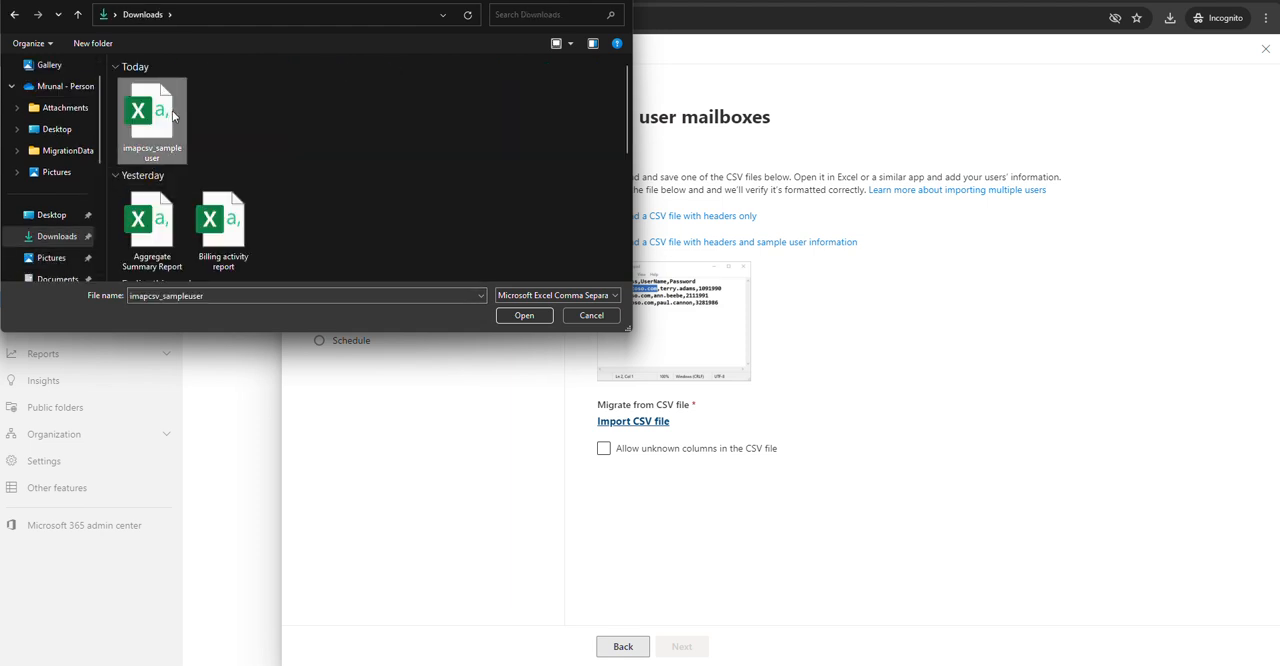
click(524, 316)
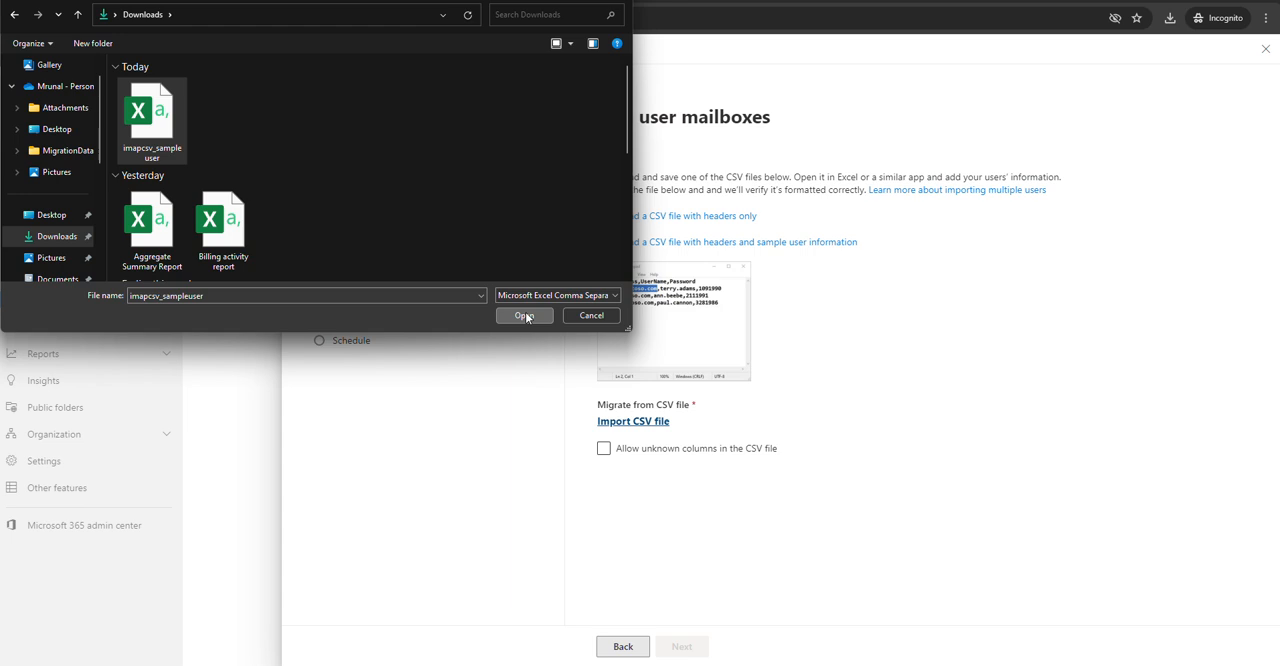
Allow unknown columns in the CSV file and continue to scheduling without any migration filtering options
click(617, 462)
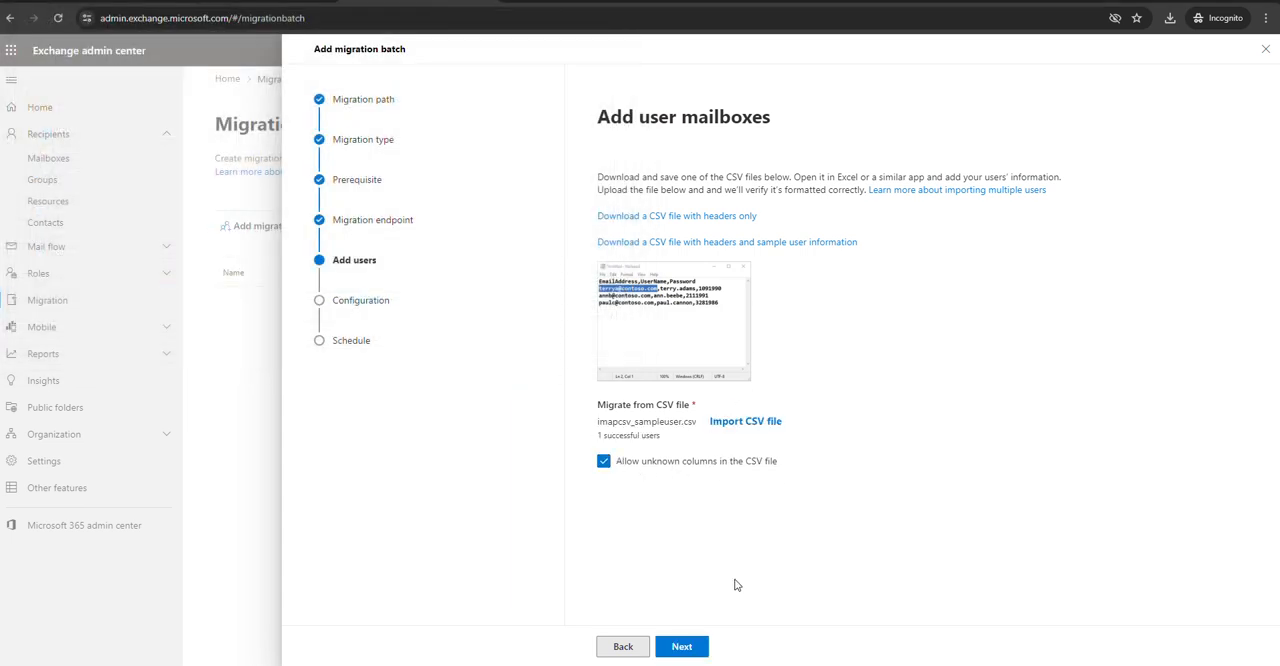
click(681, 647)
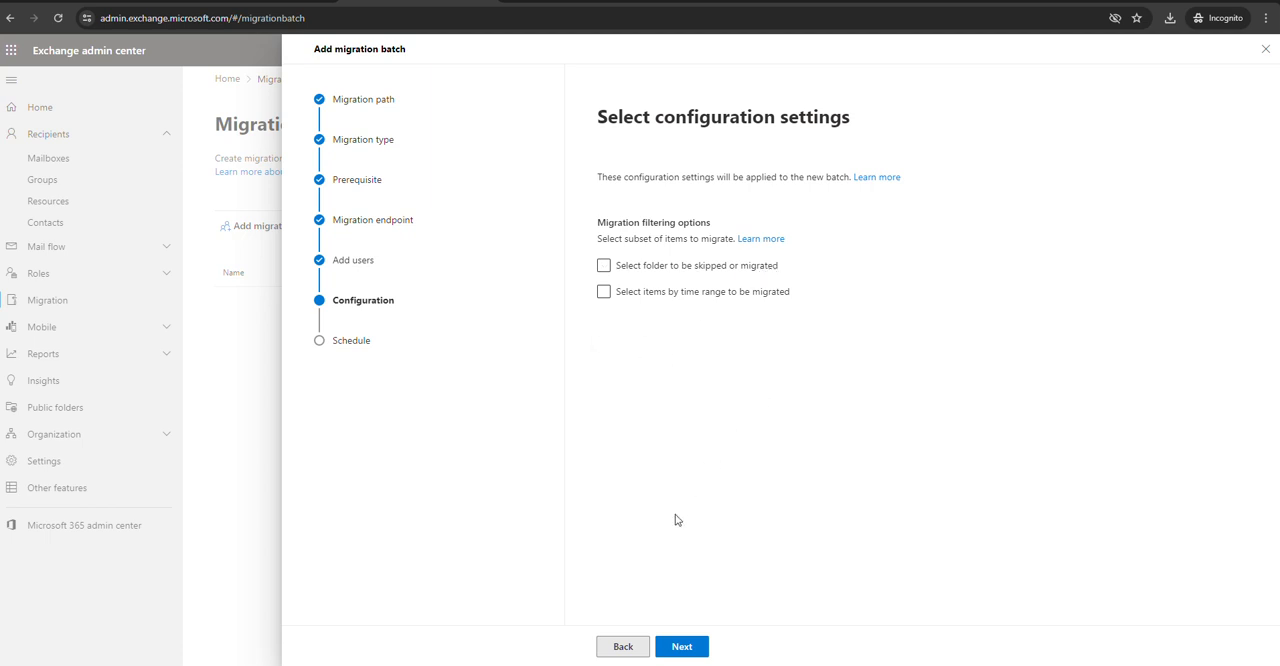
click(683, 648)
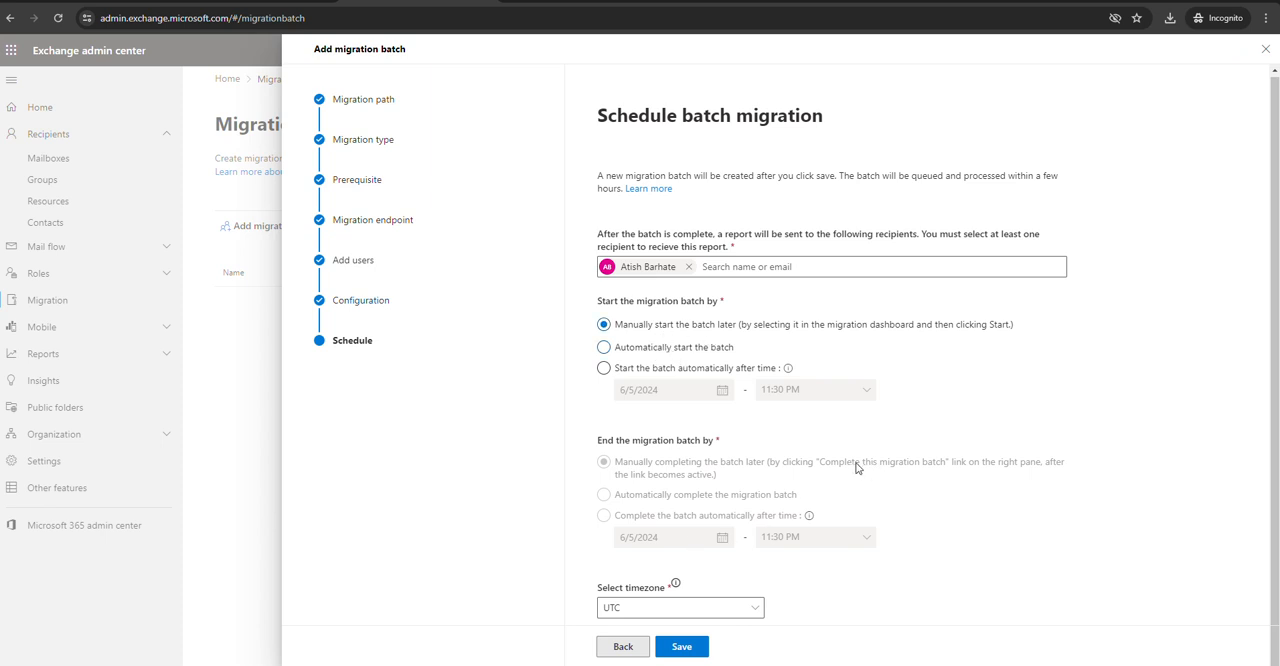
Try to set the batch schedule's timezone to India Standard Time
click(750, 610)
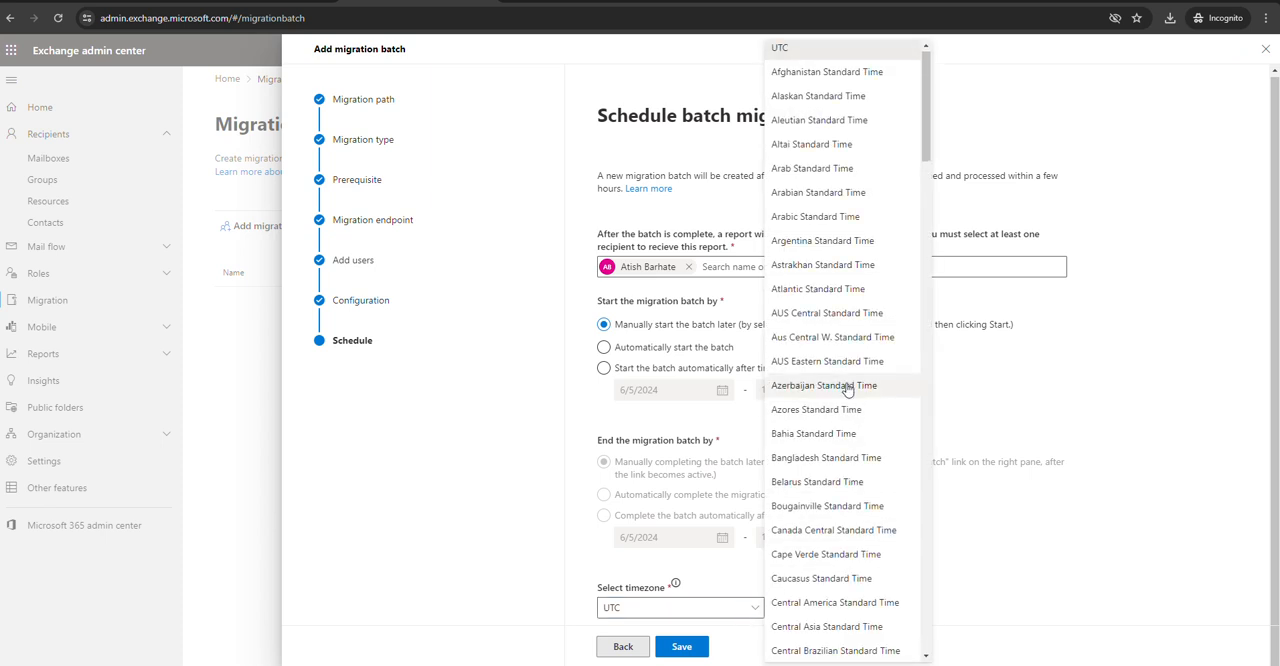
scroll(848, 390, down, 2)
scroll(848, 390, up, 2)
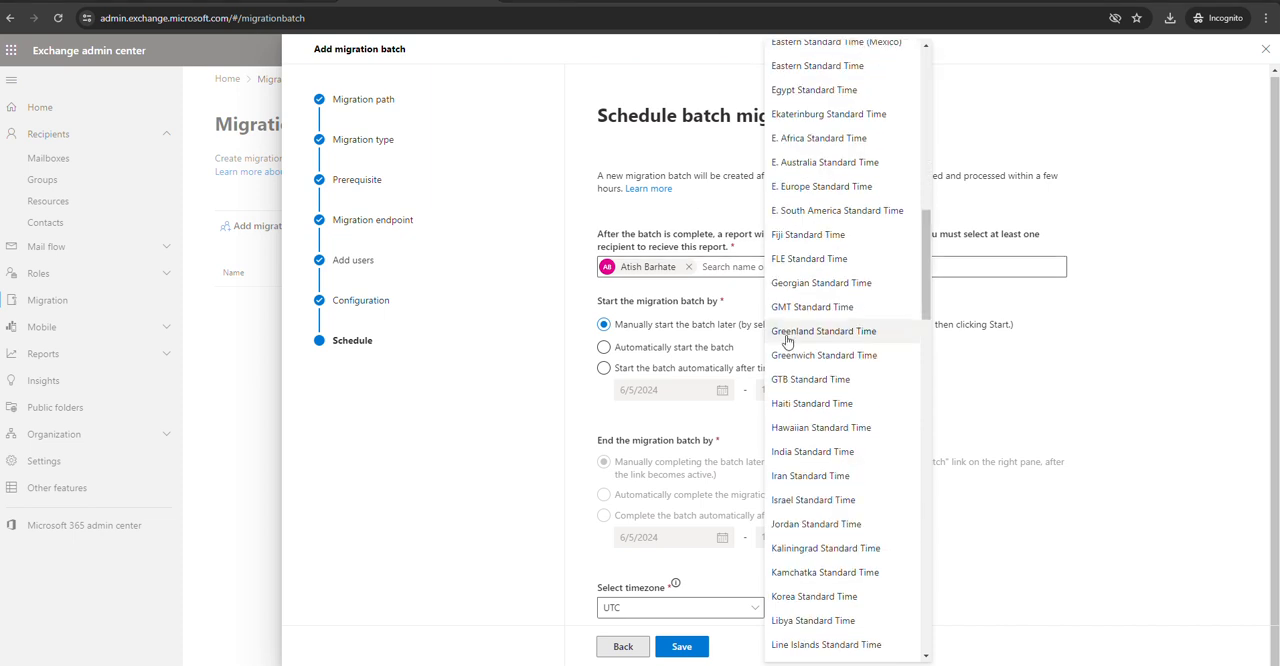
click(840, 456)
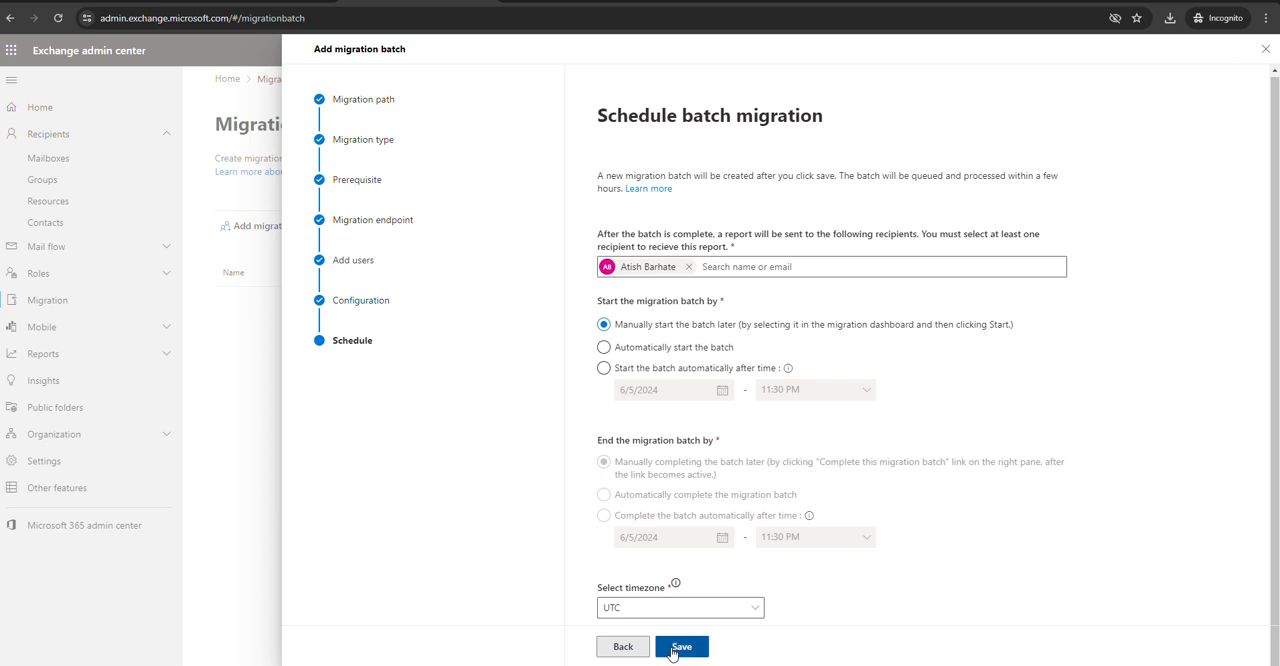
Save the migration batch with manual start in the UTC timezone and finish the batch setup
click(674, 650)
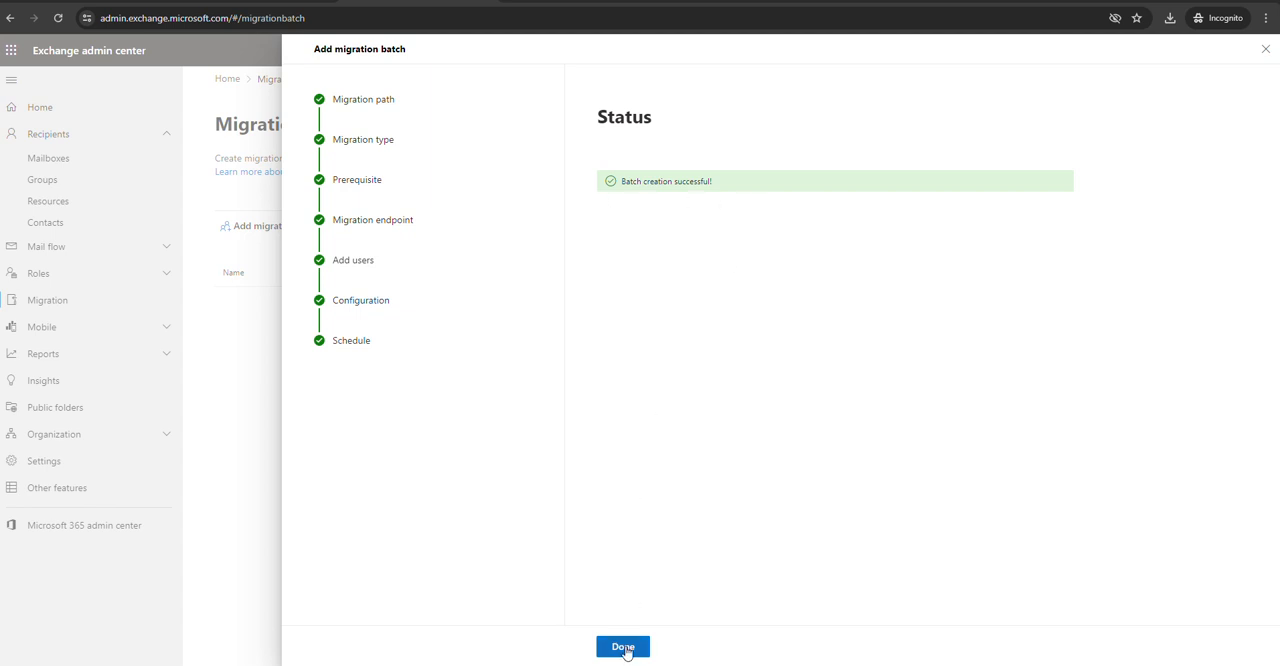
click(624, 648)
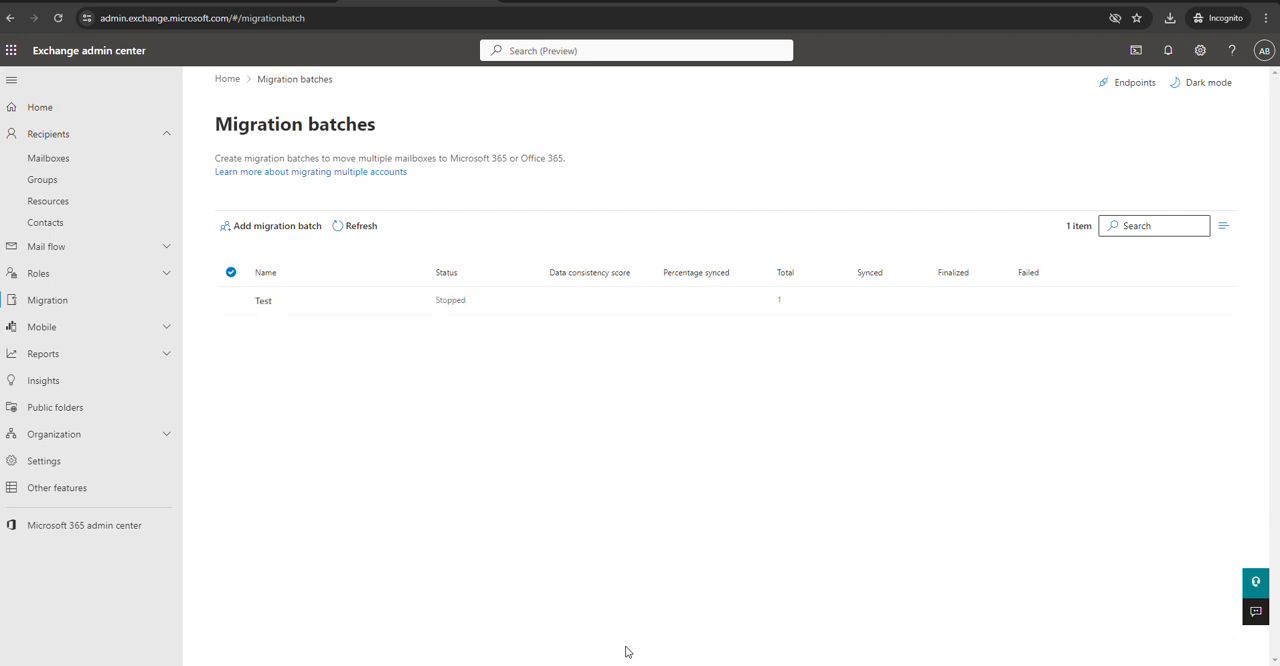
Resume migration for the Test batch, confirm it, and return to the migration batches list
click(230, 302)
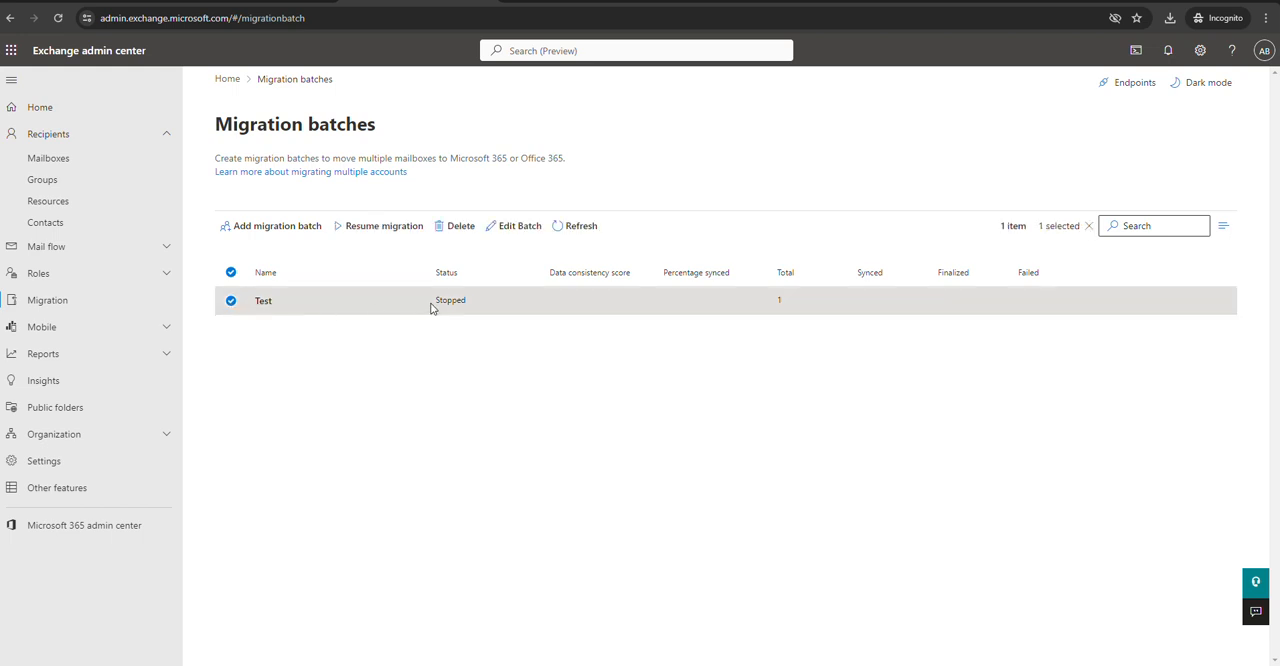
click(368, 228)
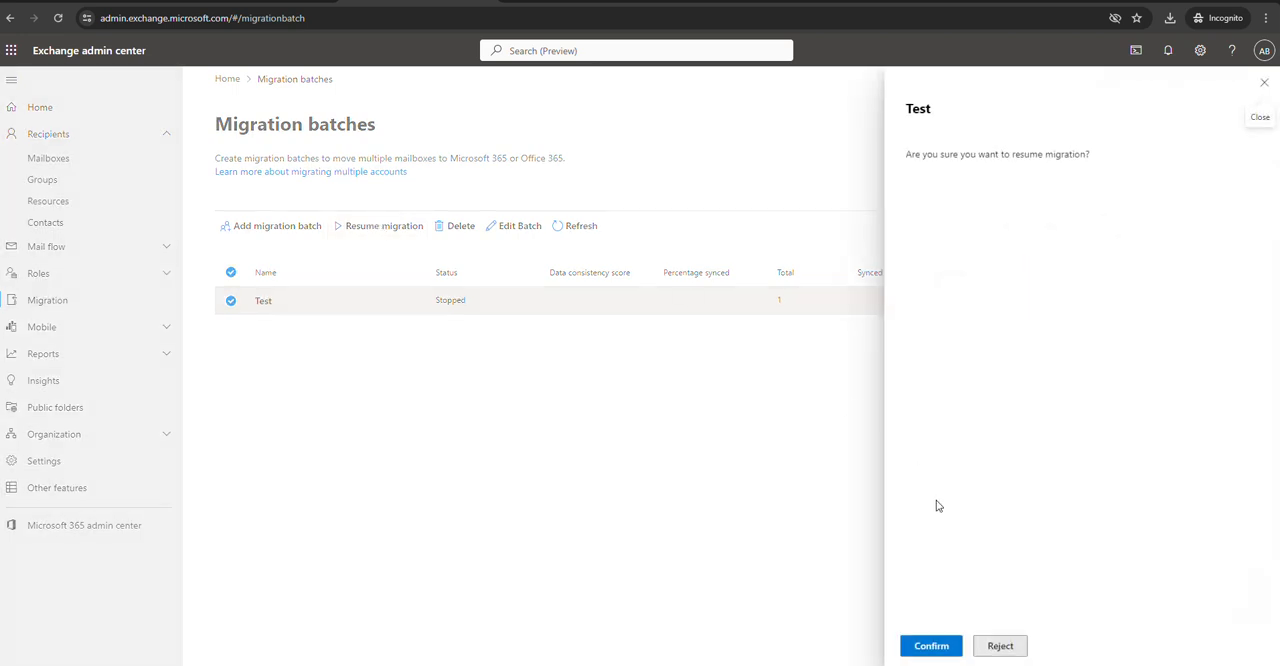
click(931, 650)
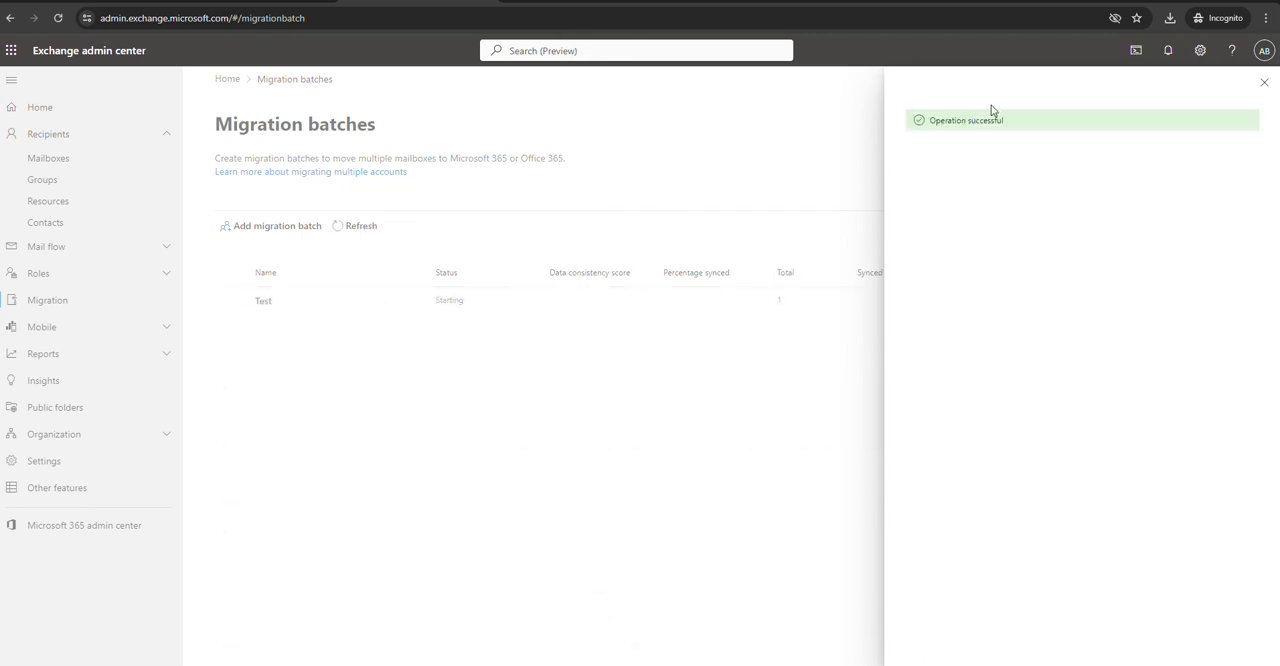
click(1259, 91)
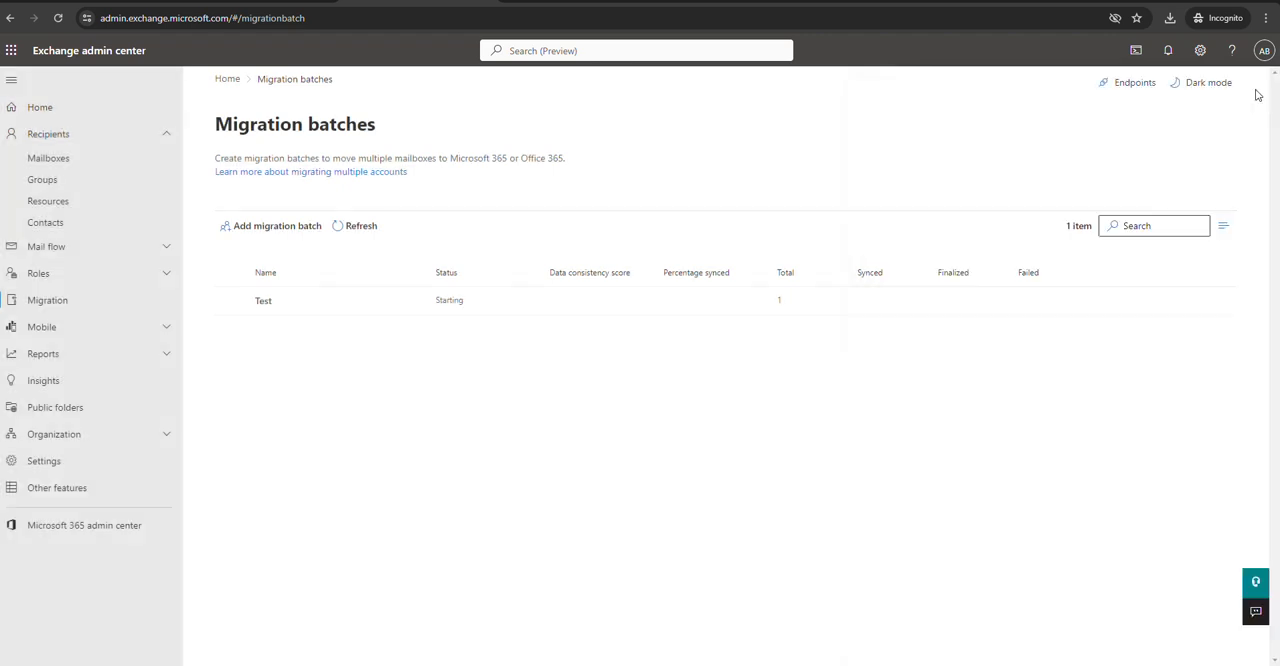